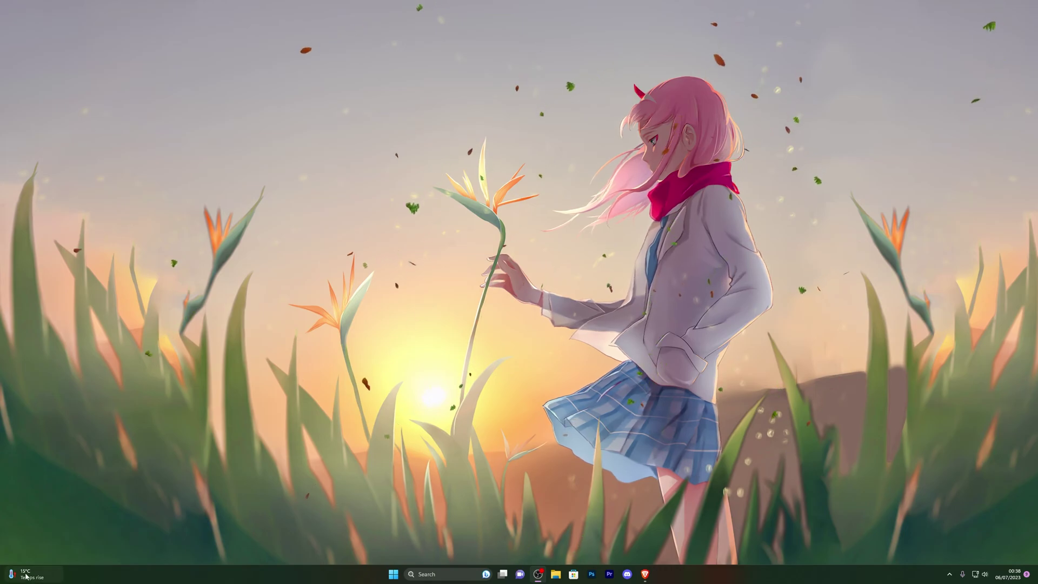
# - Check the real-time protection setting in the Windows Virus & threat protection settings, and close Windows Security
pyautogui.press('super')
pyautogui.write('v')
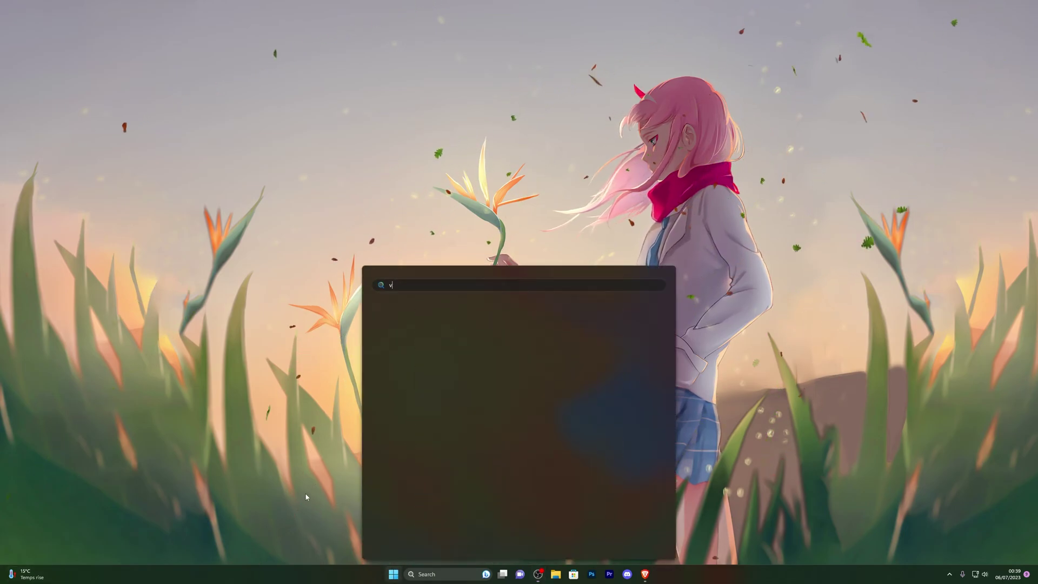
pyautogui.write('irus')
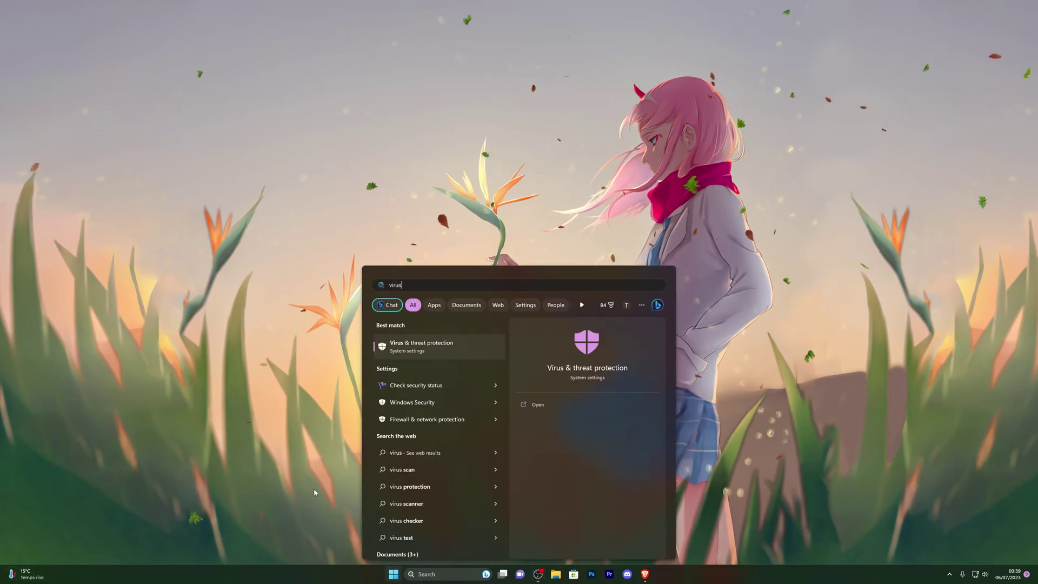
pyautogui.click(416, 351)
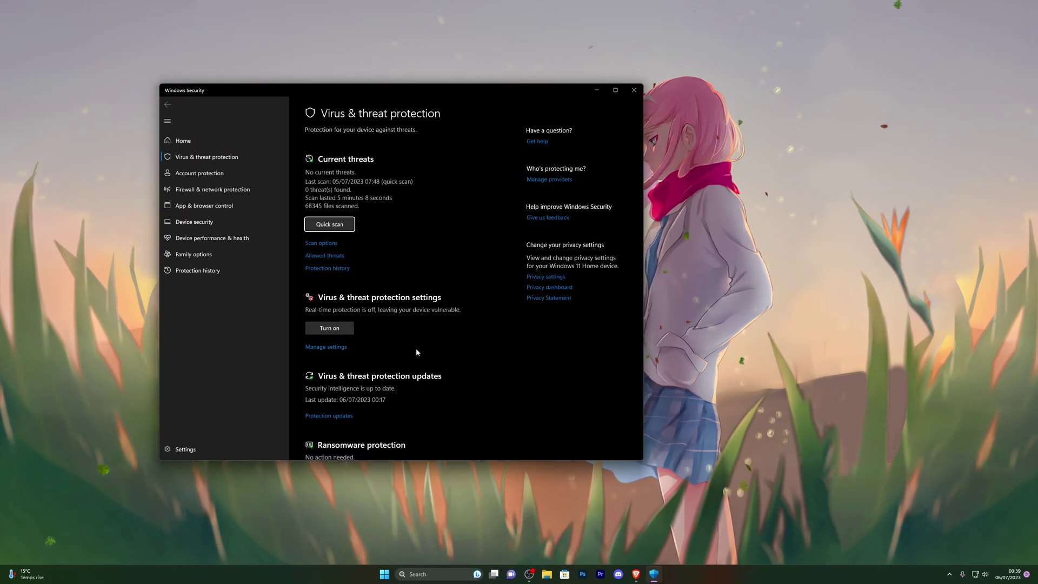
pyautogui.click(320, 349)
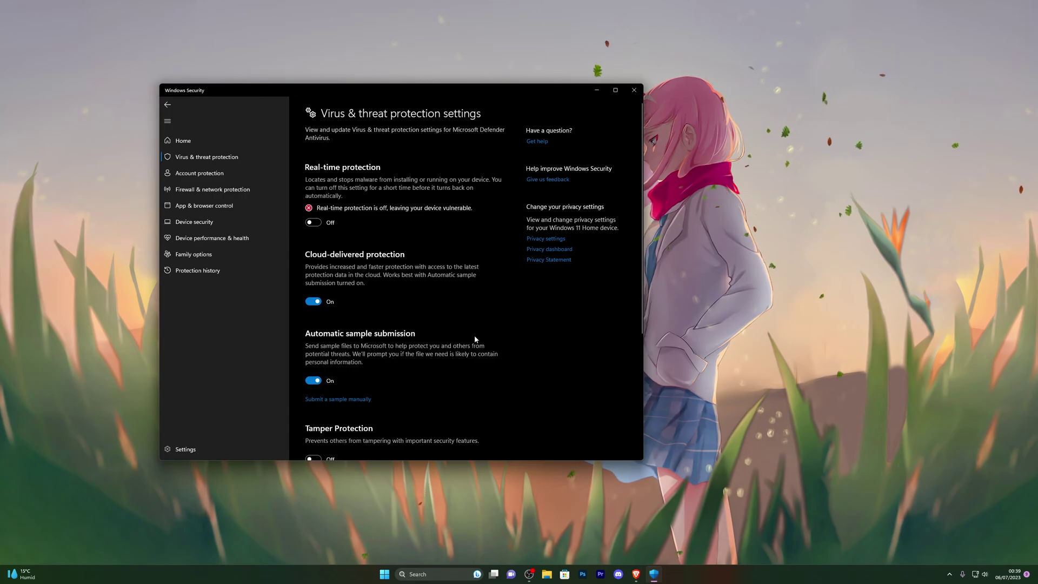
pyautogui.click(636, 90)
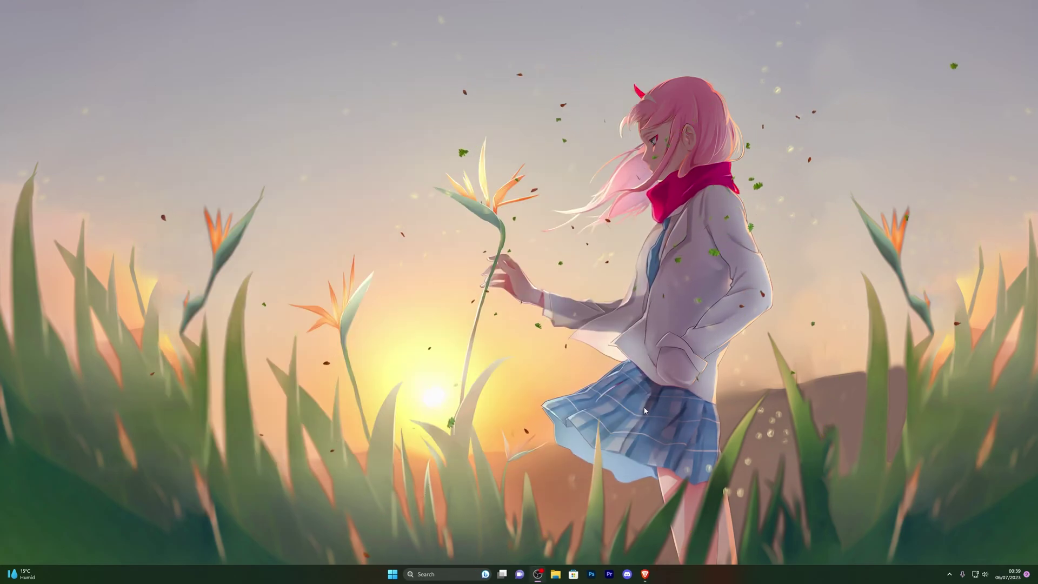
# - Switch to the Brave browser and download the Electron executor installer from the Filedm page to the Desktop
pyautogui.click(644, 573)
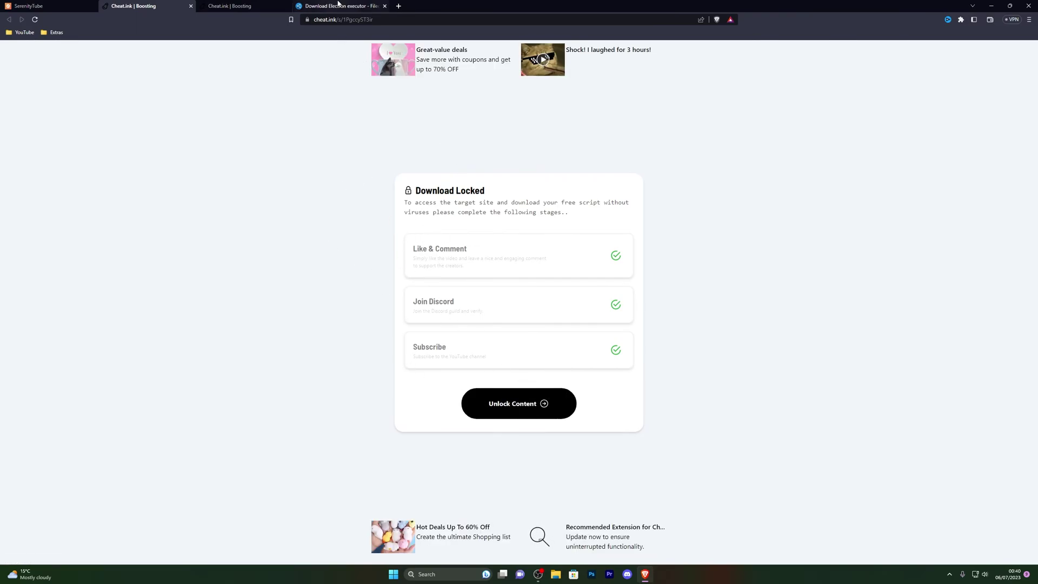
pyautogui.click(350, 6)
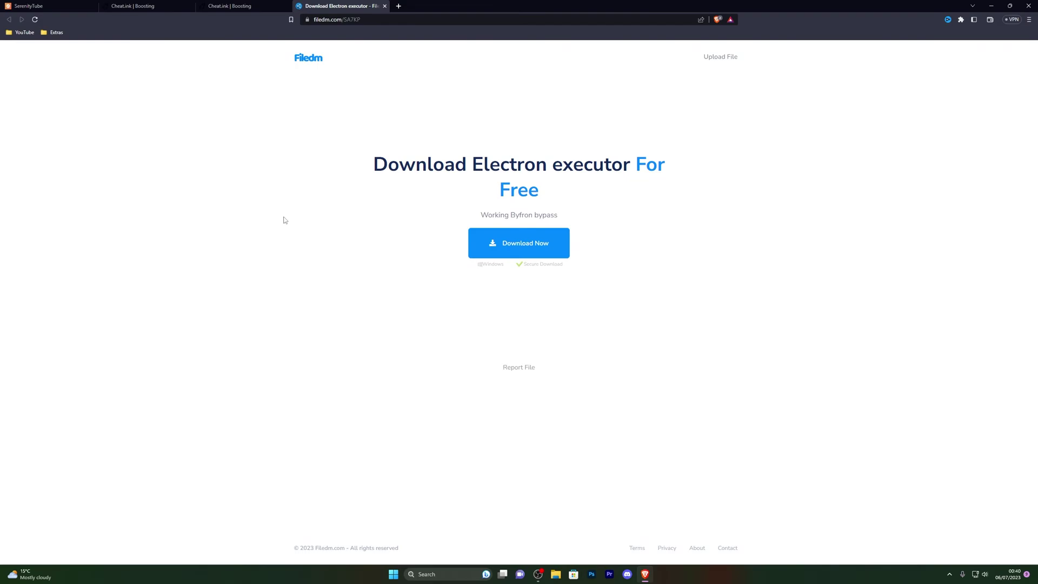
pyautogui.click(520, 244)
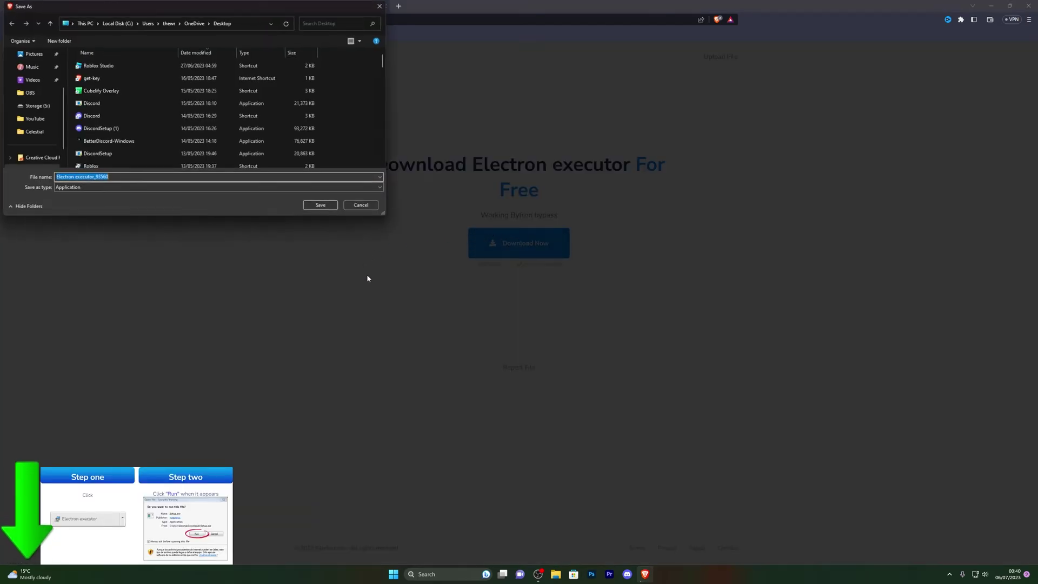
pyautogui.scroll(1, 24, 112)
pyautogui.click(31, 80)
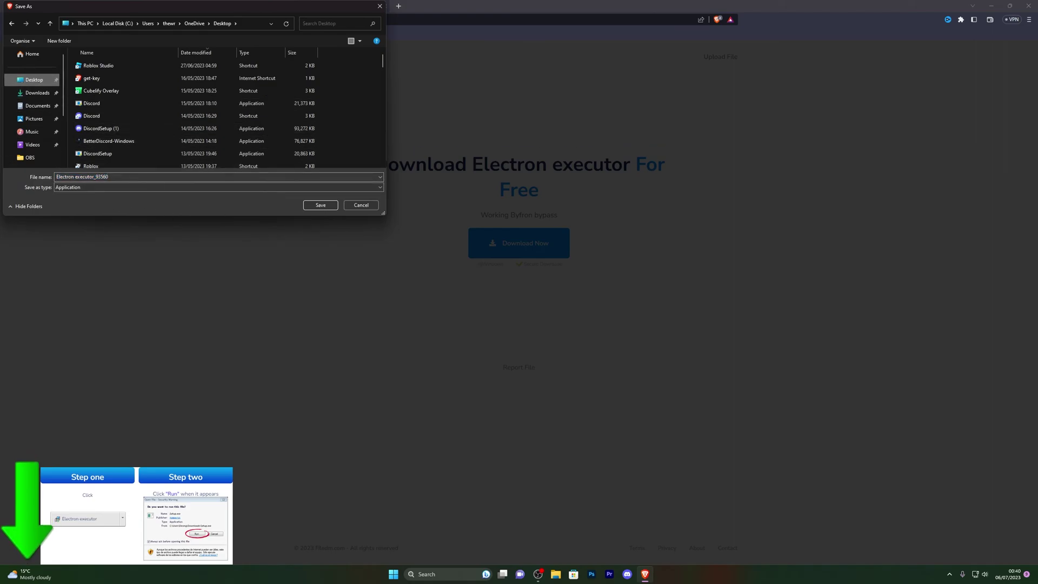
pyautogui.click(314, 208)
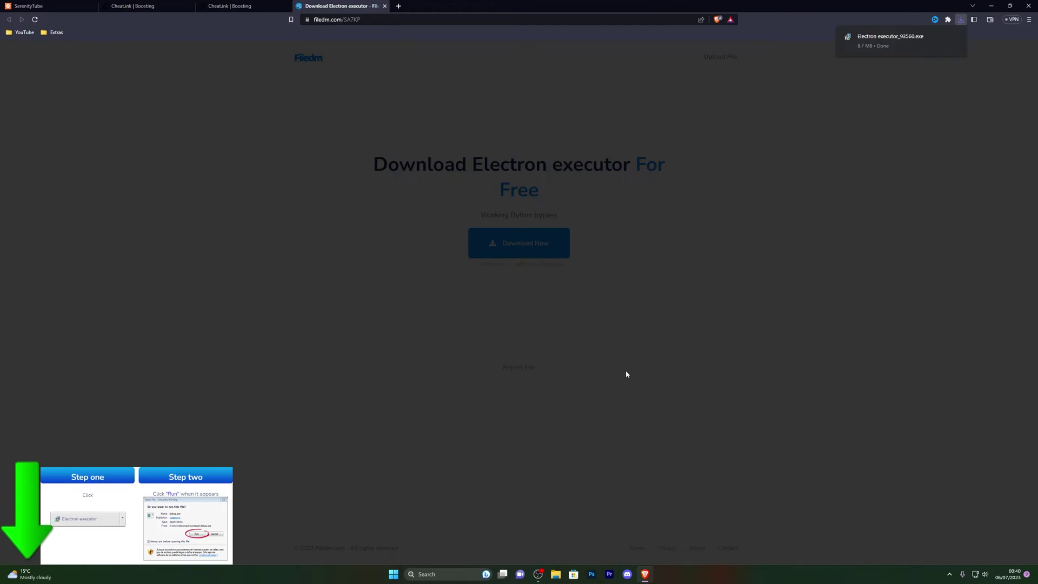
# - Launch the downloaded Electron executor installer from the desktop and continue past its welcome page
pyautogui.hotkey('ctrl', 'j')
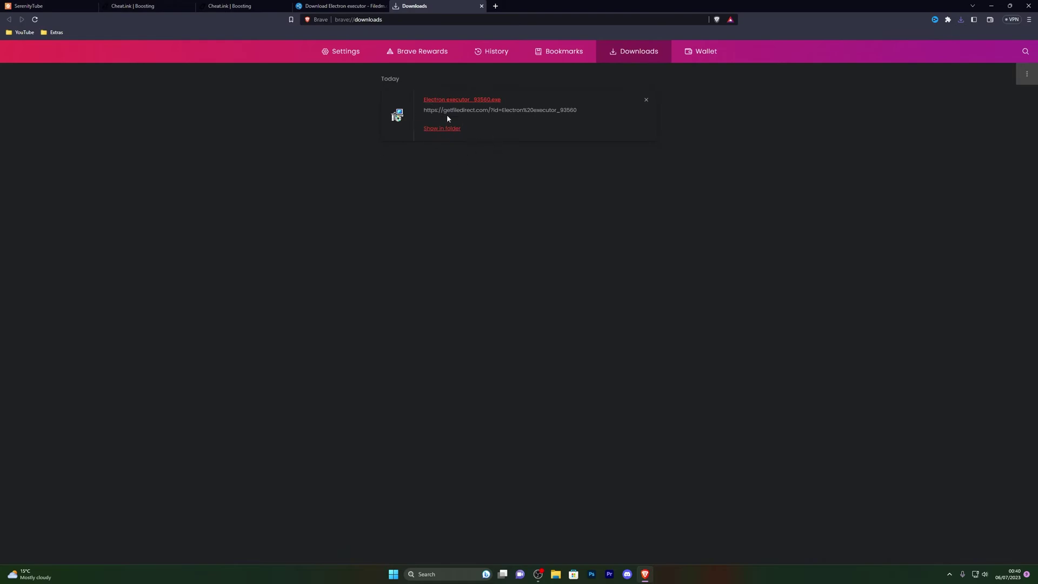
pyautogui.click(1036, 578)
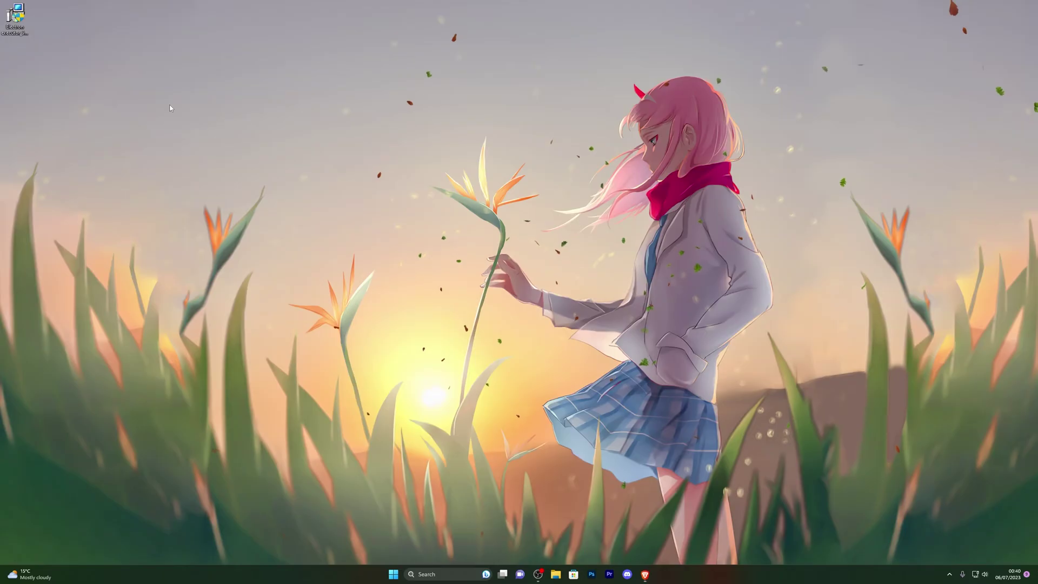
pyautogui.doubleClick(17, 19)
pyautogui.doubleClick(16, 18)
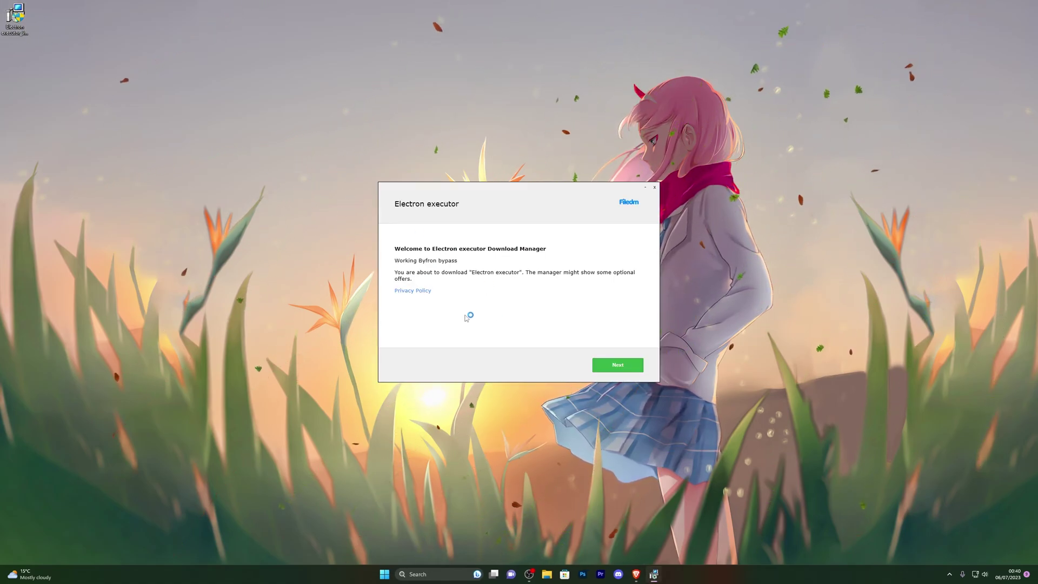
pyautogui.click(616, 365)
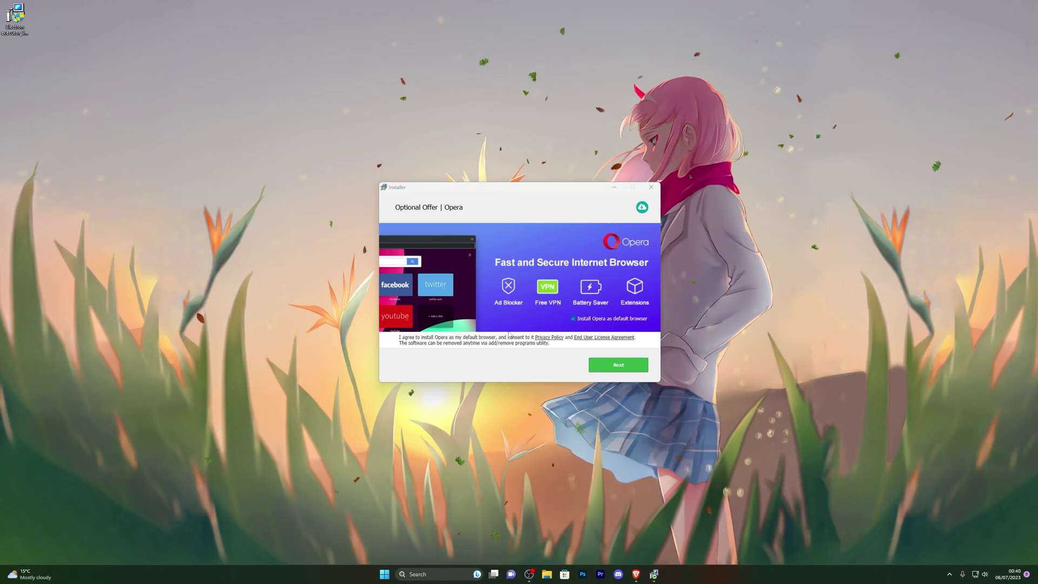
# - Accept the Opera offer in the installer and decline the FreeVPN and PDF Suite 2021 offers
pyautogui.click(609, 373)
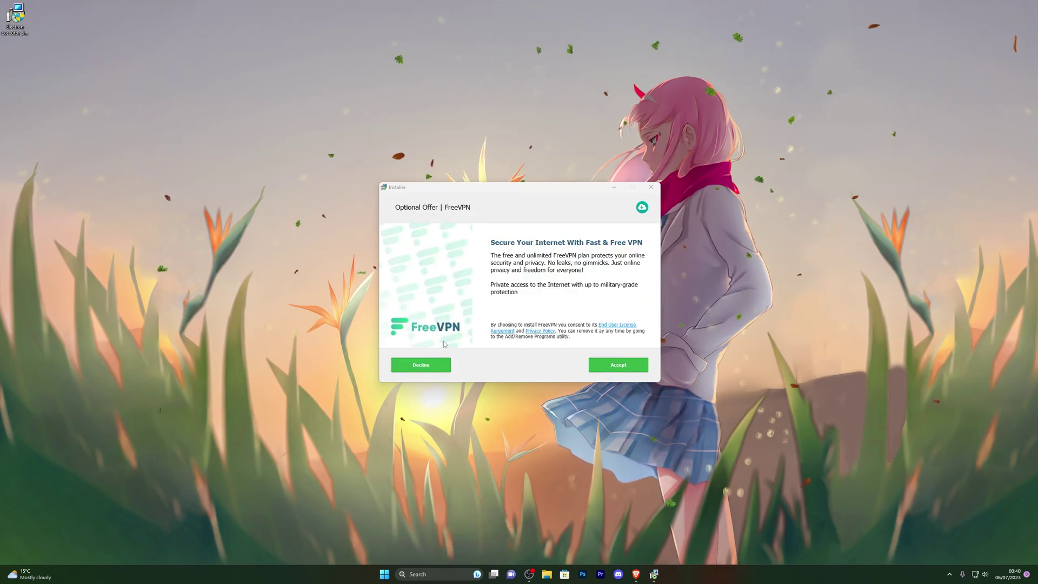
pyautogui.click(421, 367)
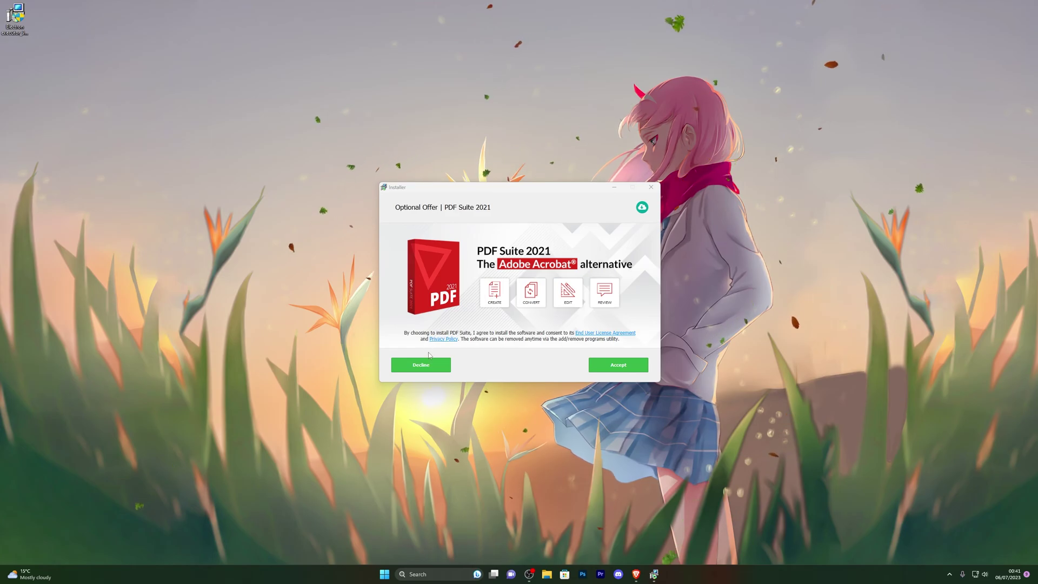
pyautogui.click(422, 370)
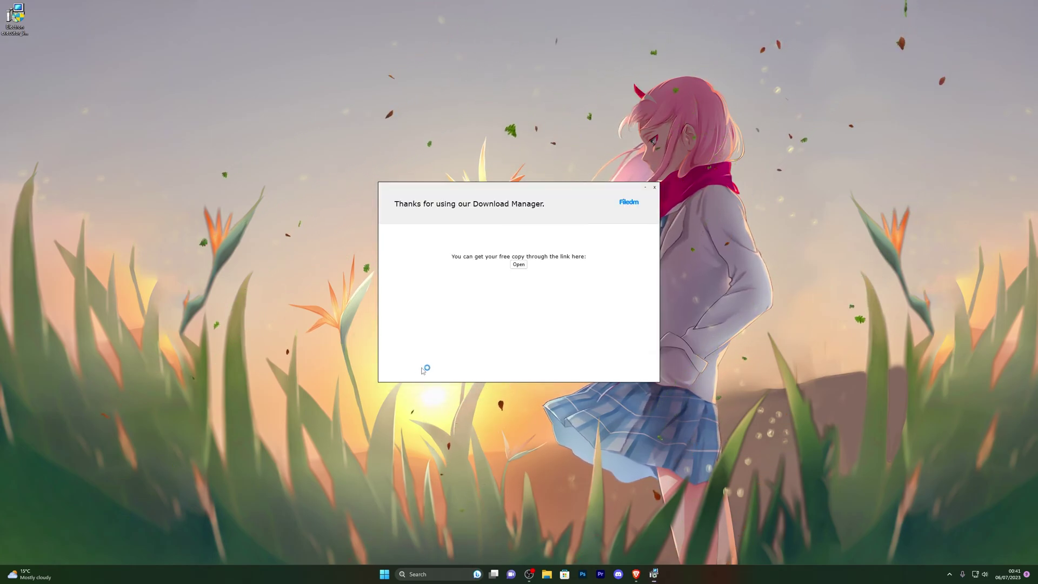
# - Open the download manager's link file, load its URL in Brave, and save the Electron ZIP archive to the Desktop
pyautogui.click(518, 265)
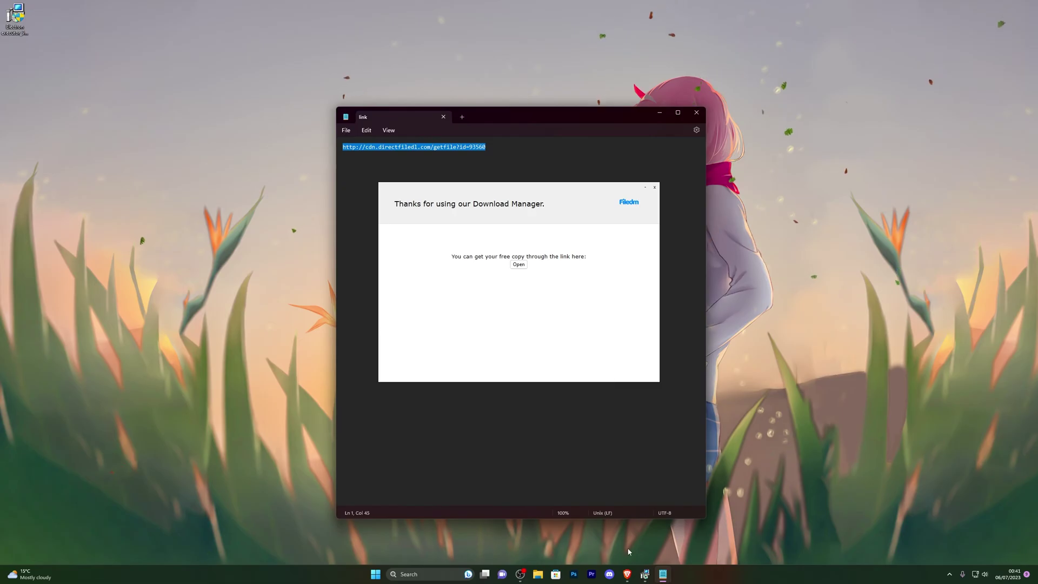
pyautogui.click(627, 574)
pyautogui.click(435, 20)
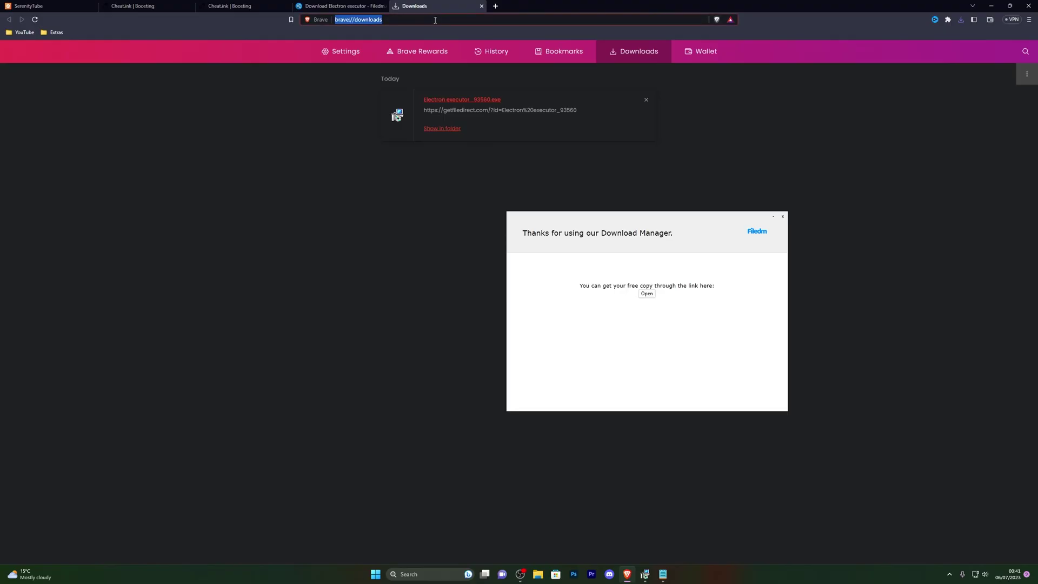
pyautogui.write('http://cdn.directfiledl.com/getfile?id=93560')
pyautogui.press('Return')
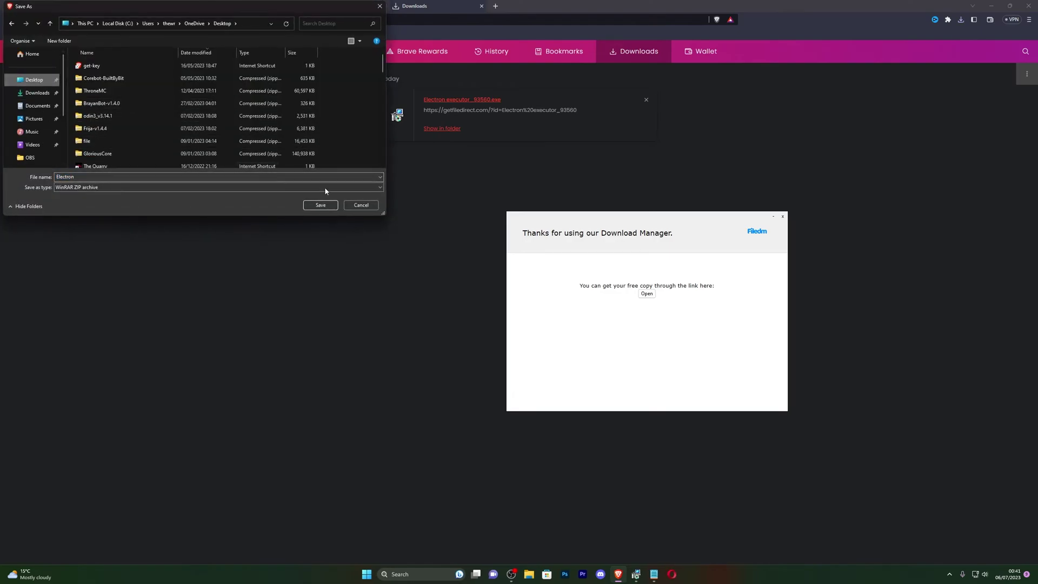
pyautogui.click(321, 205)
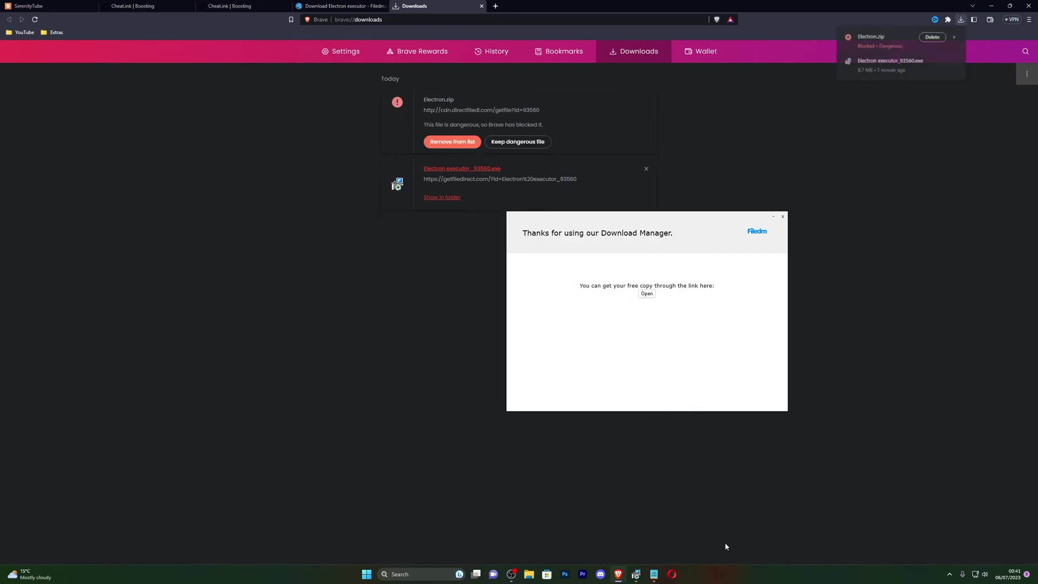
# - Remove the Electron executor installer entry from Brave's download list
pyautogui.rightClick(671, 573)
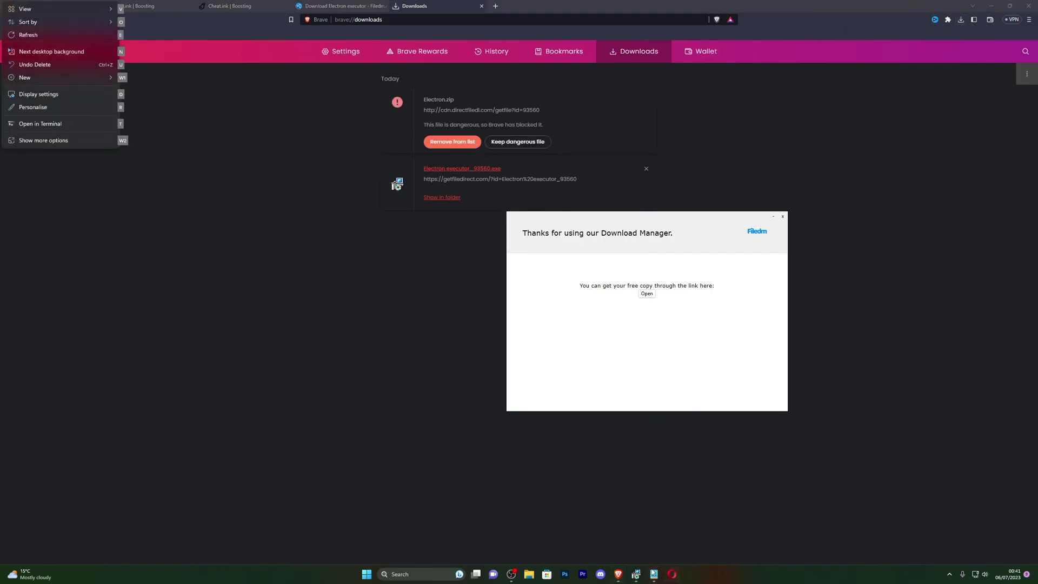
pyautogui.click(646, 169)
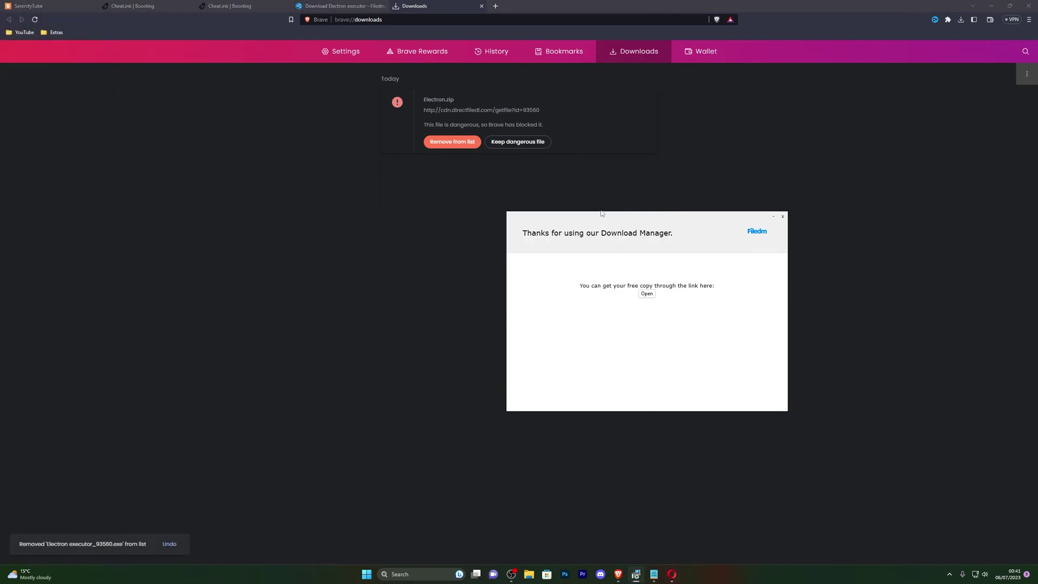
# - Reopen the link file from the download manager and select part of its URL
pyautogui.moveTo(608, 217); pyautogui.dragTo(541, 219)
pyautogui.click(580, 297)
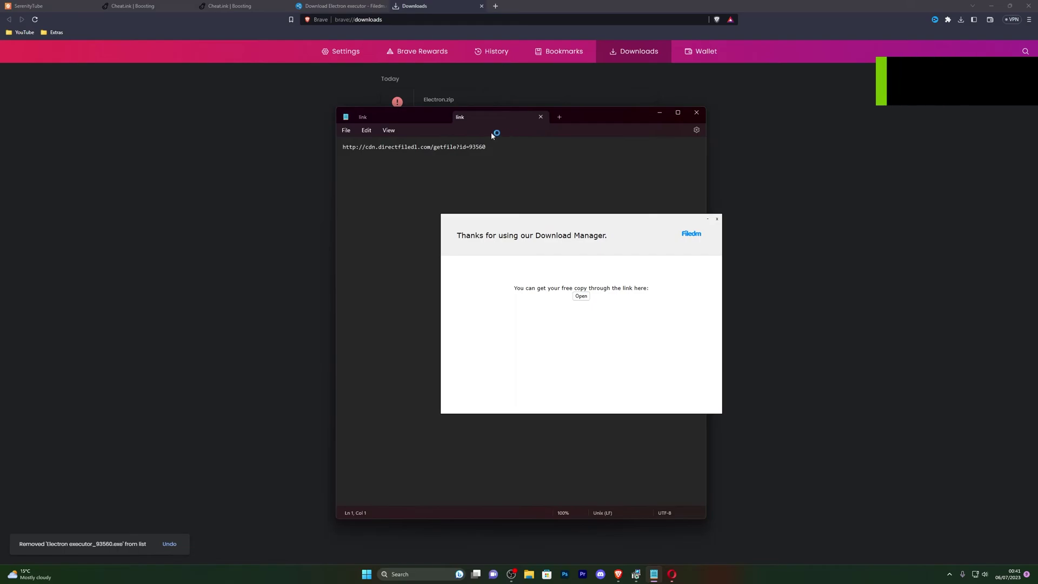
pyautogui.moveTo(486, 147); pyautogui.dragTo(433, 147)
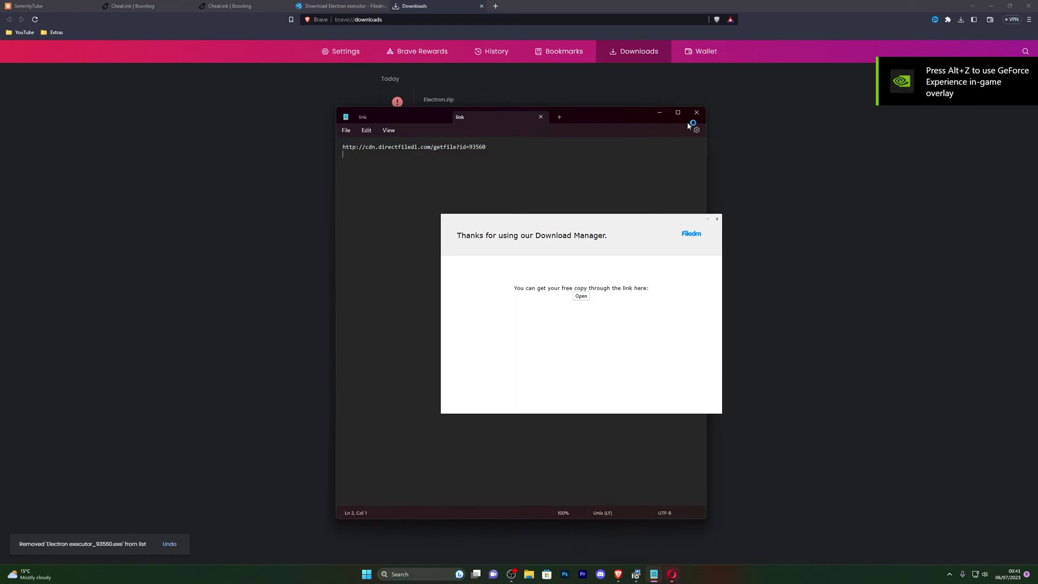
# - Return to Brave's download list and keep the blocked Electron.zip anyway
pyautogui.click(1037, 582)
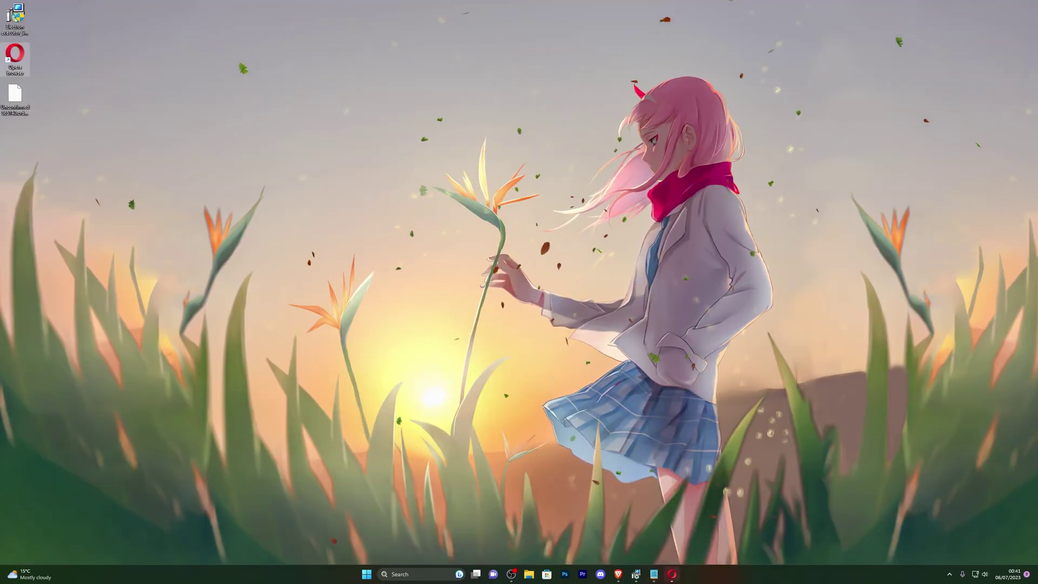
pyautogui.click(618, 574)
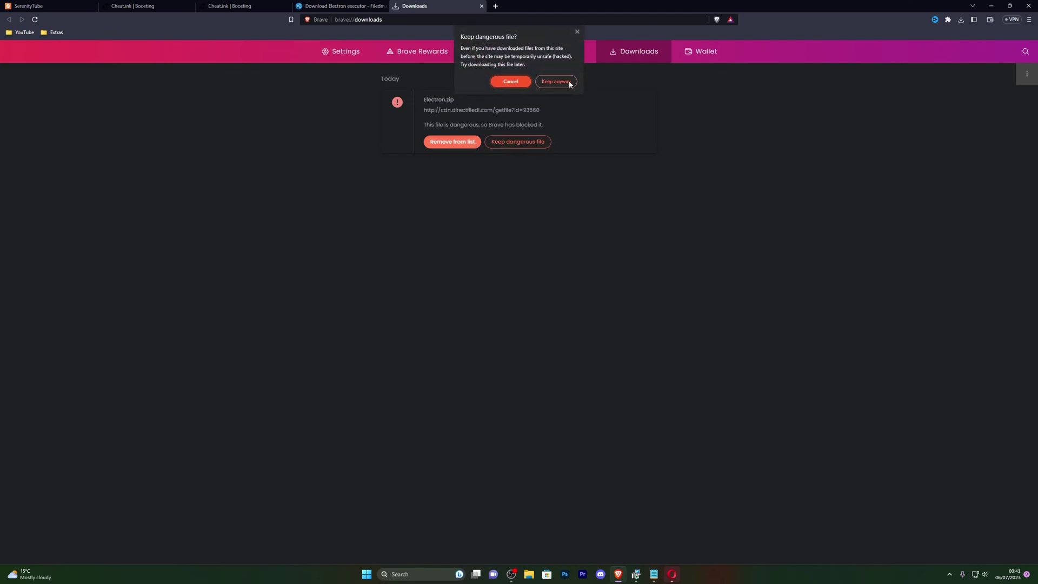
pyautogui.click(566, 83)
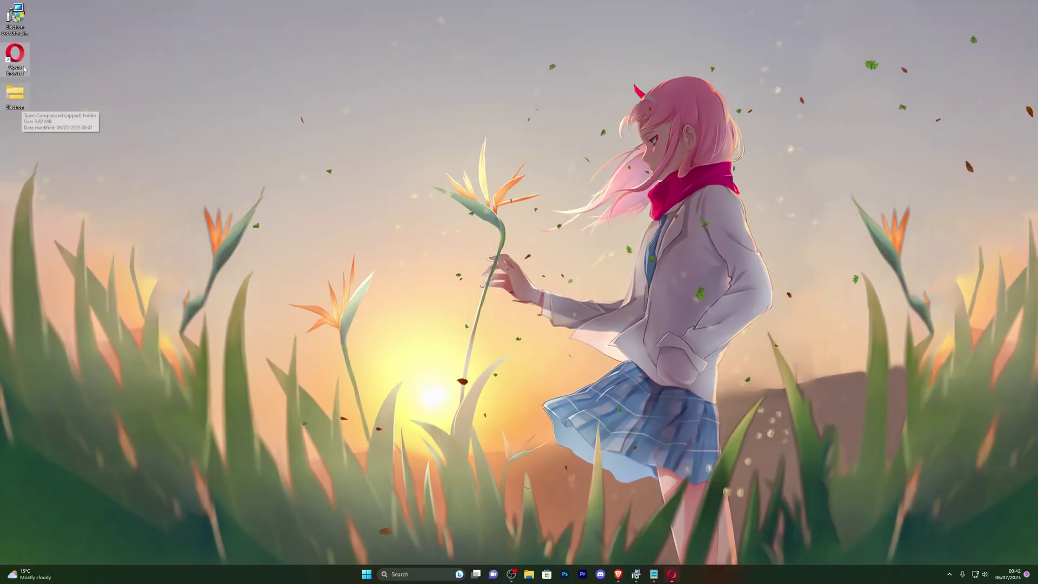
# - Delete the Electron executor installer and the Opera shortcut from the desktop, closing the running download manager and retrying
pyautogui.rightClick(18, 17)
pyautogui.click(94, 26)
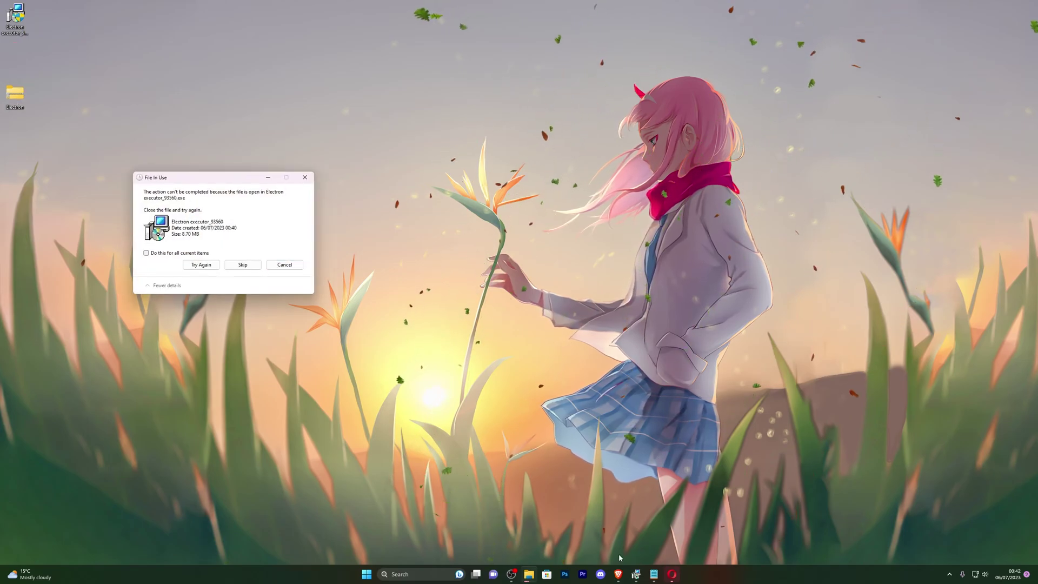
pyautogui.rightClick(636, 574)
pyautogui.click(636, 555)
pyautogui.click(201, 264)
# - Move the Electron ZIP archive to the first desktop icon spot and extract all its contents to an Electron folder
pyautogui.moveTo(15, 99); pyautogui.dragTo(15, 15)
pyautogui.rightClick(16, 20)
pyautogui.click(57, 19)
pyautogui.rightClick(20, 21)
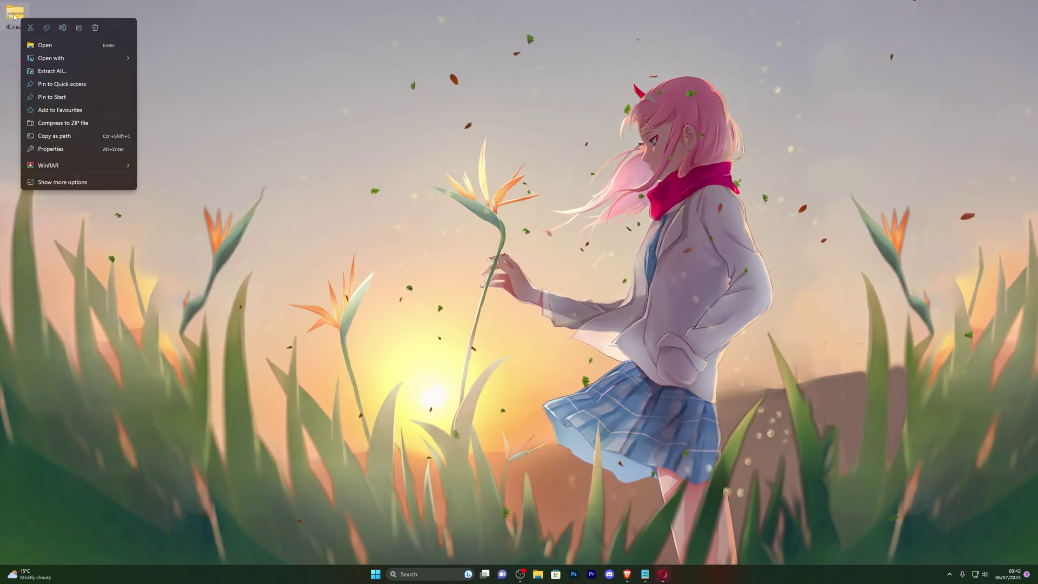
pyautogui.click(52, 70)
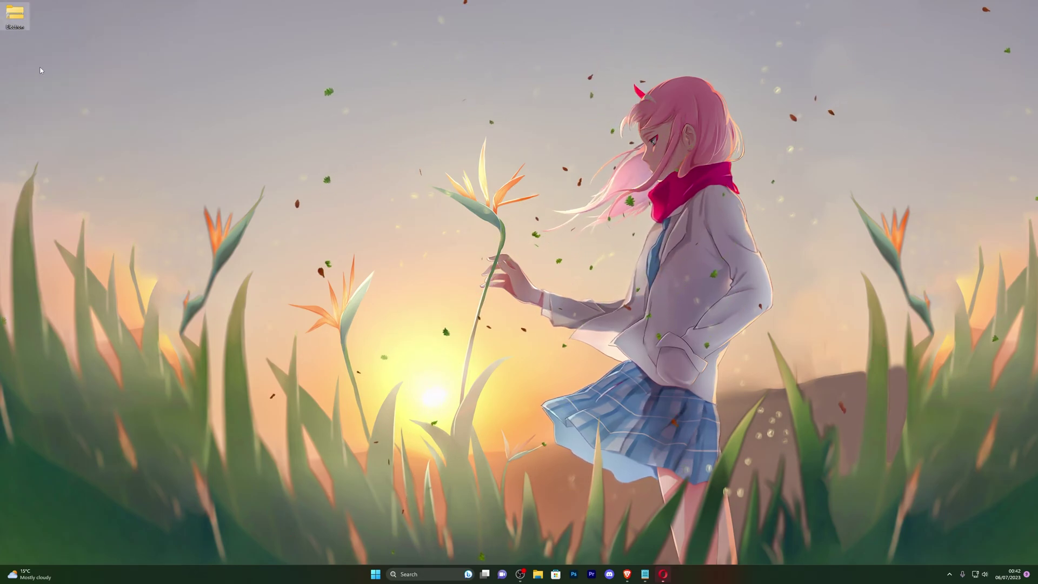
pyautogui.press('Return')
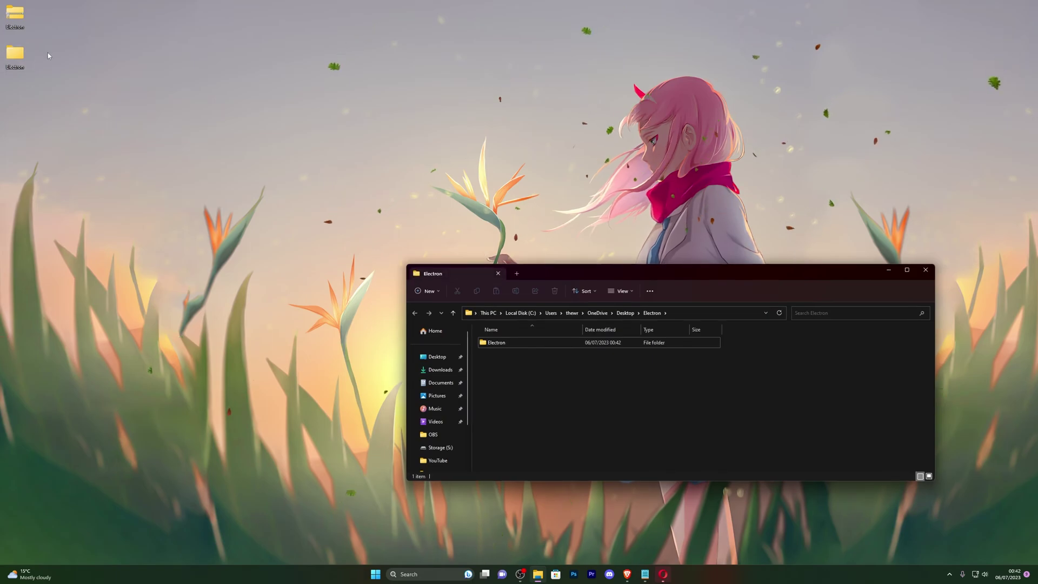
# - Close the extracted folder's window and delete the Electron ZIP archive from the desktop
pyautogui.click(926, 269)
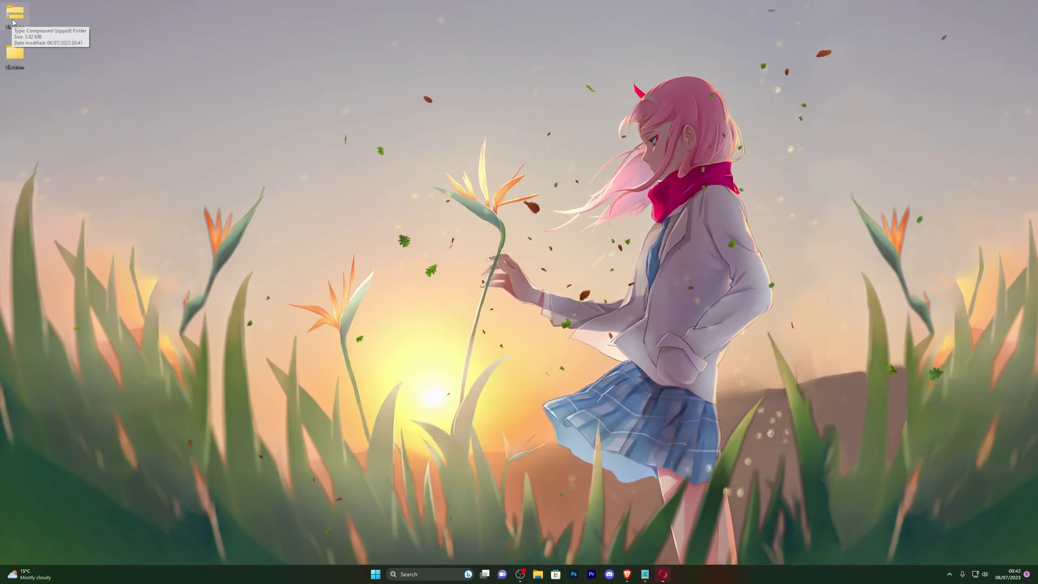
pyautogui.rightClick(15, 16)
pyautogui.click(87, 25)
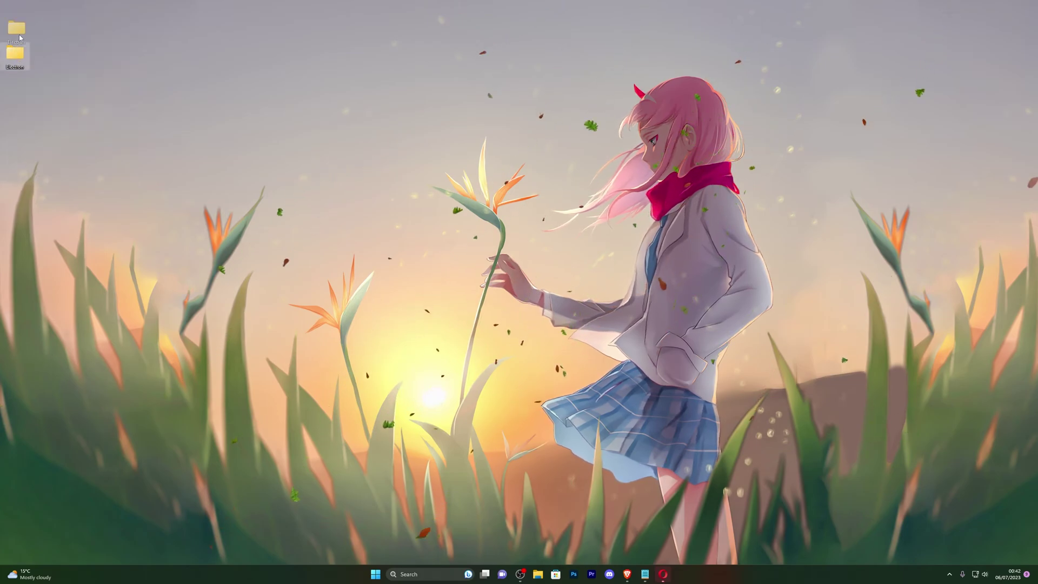
# - Search Windows for virus protection and open the Microsoft Defender exclusions list from the Virus & threat protection settings
pyautogui.press('super')
pyautogui.write('virus')
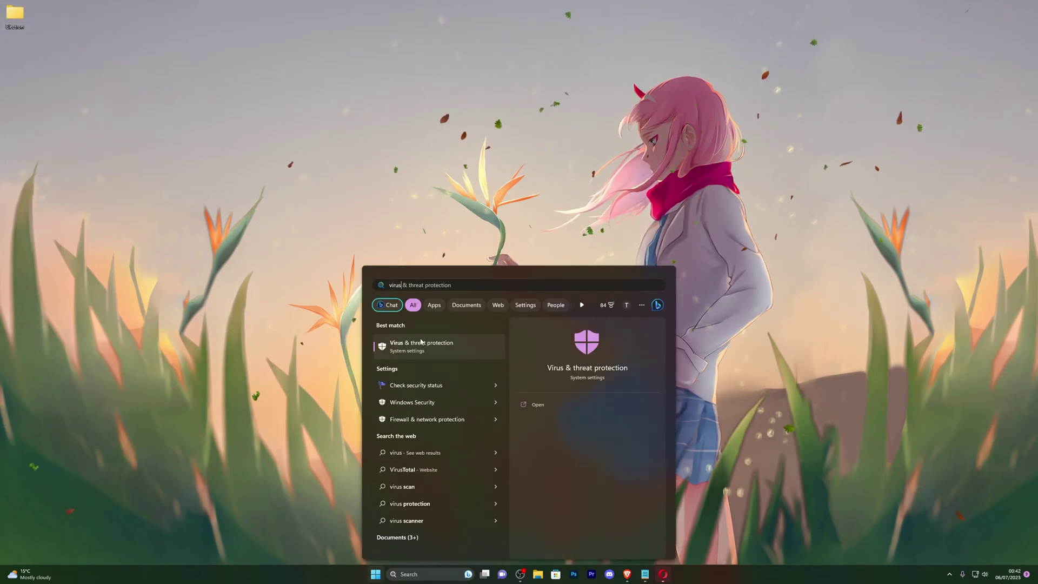
pyautogui.click(421, 343)
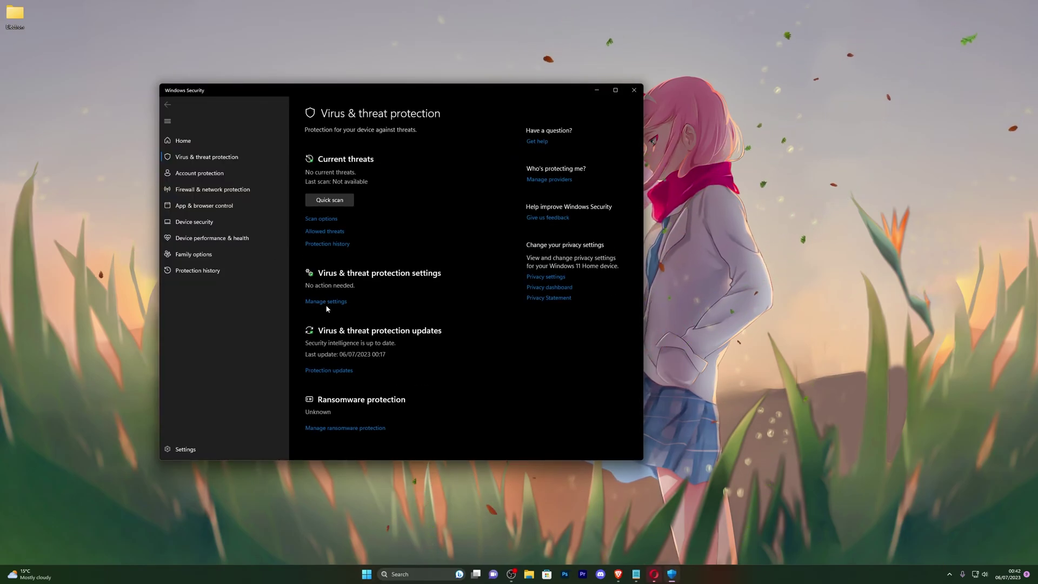
pyautogui.click(327, 300)
pyautogui.scroll(-3, 331, 281)
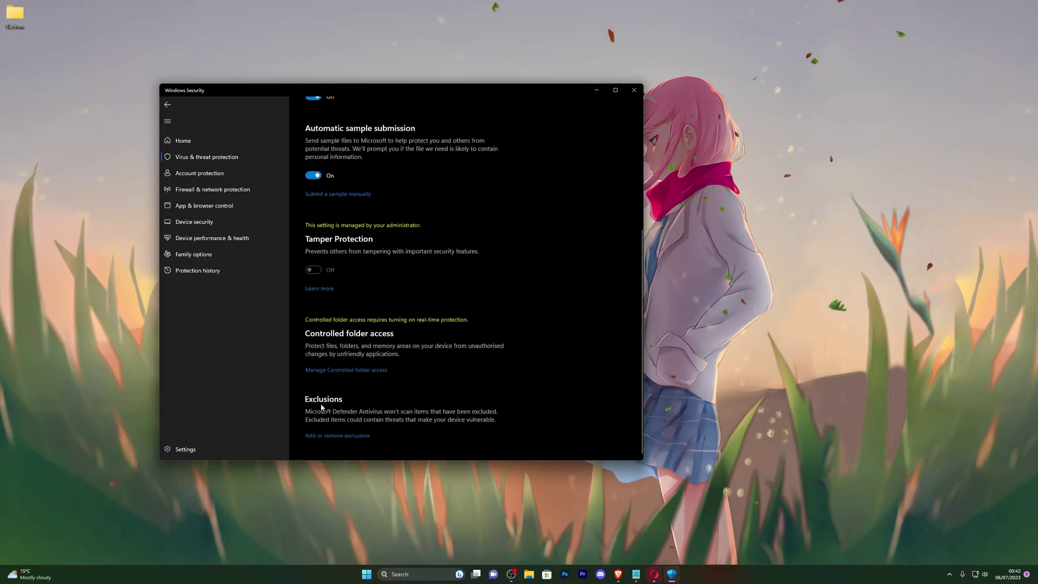
pyautogui.click(319, 438)
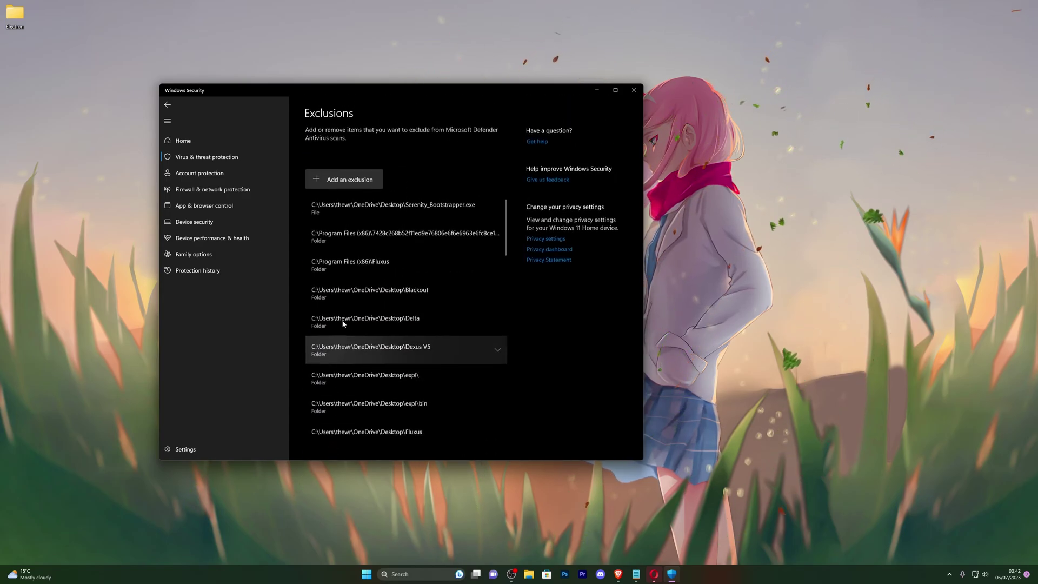
# - Add the Electron folder on the desktop as a folder exclusion, choosing the outer folder rather than the one nested inside
pyautogui.click(346, 181)
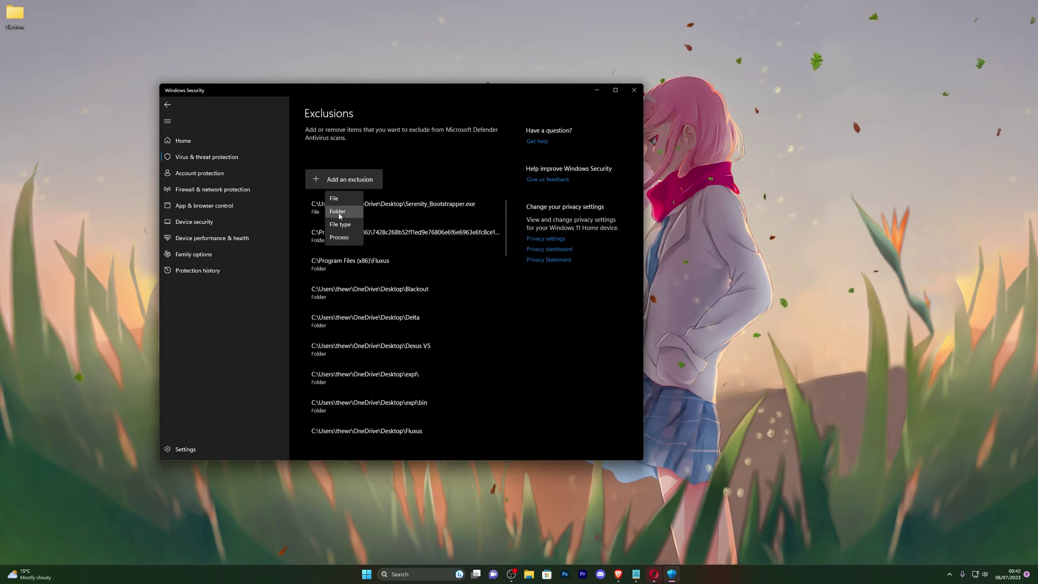
pyautogui.click(338, 211)
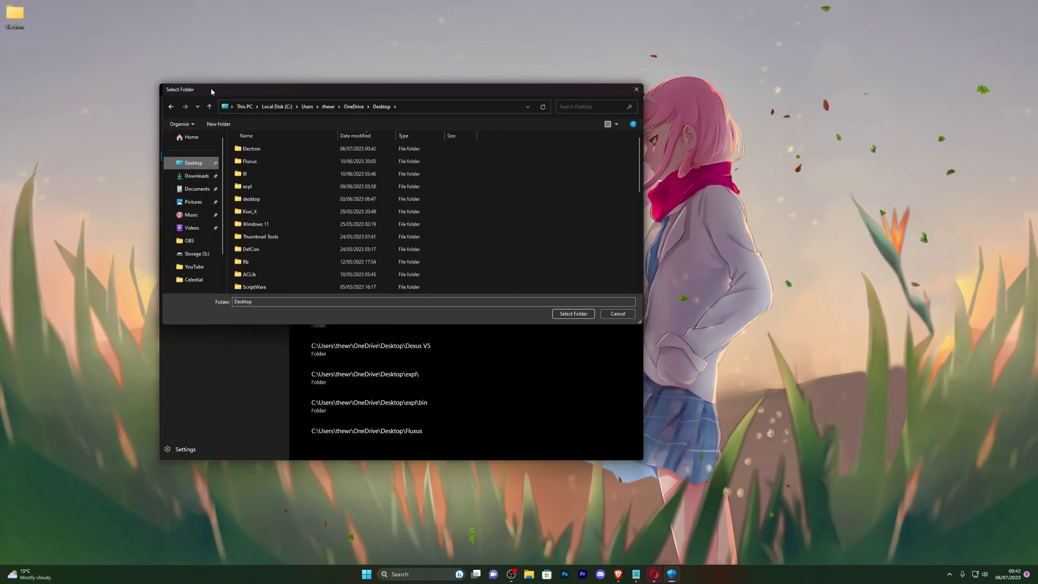
pyautogui.click(257, 149)
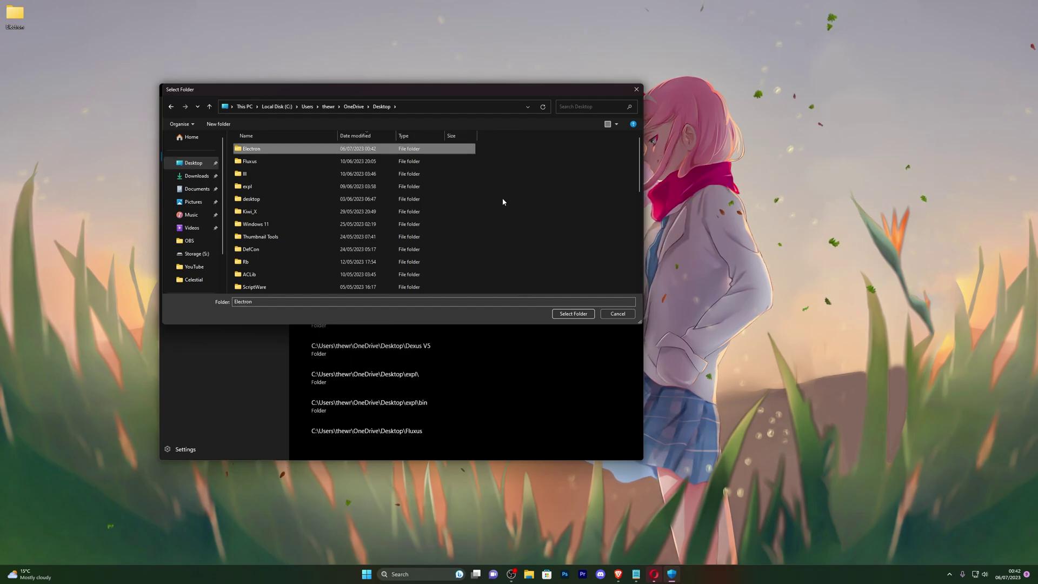
pyautogui.doubleClick(409, 150)
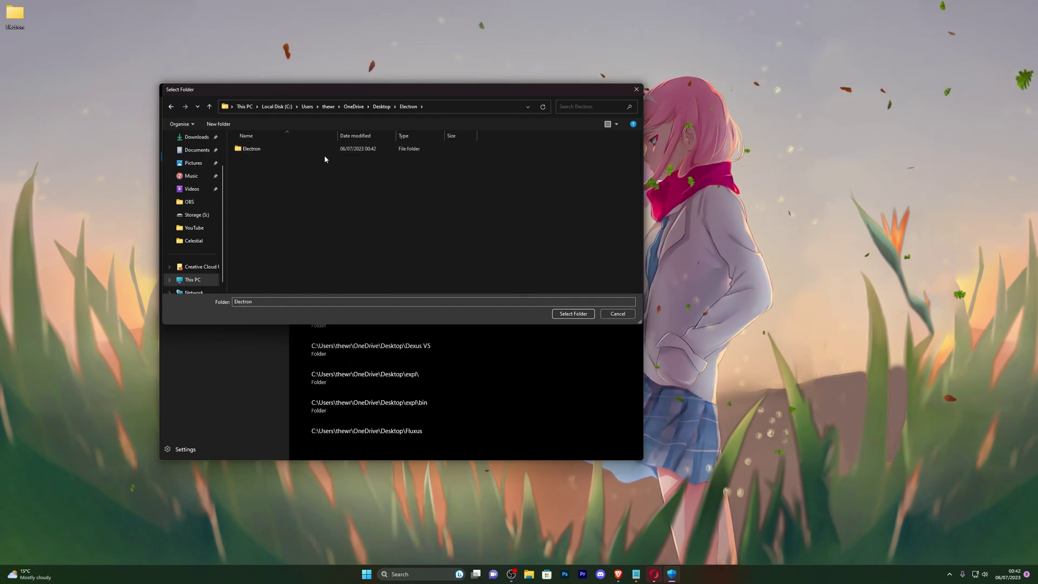
pyautogui.click(171, 106)
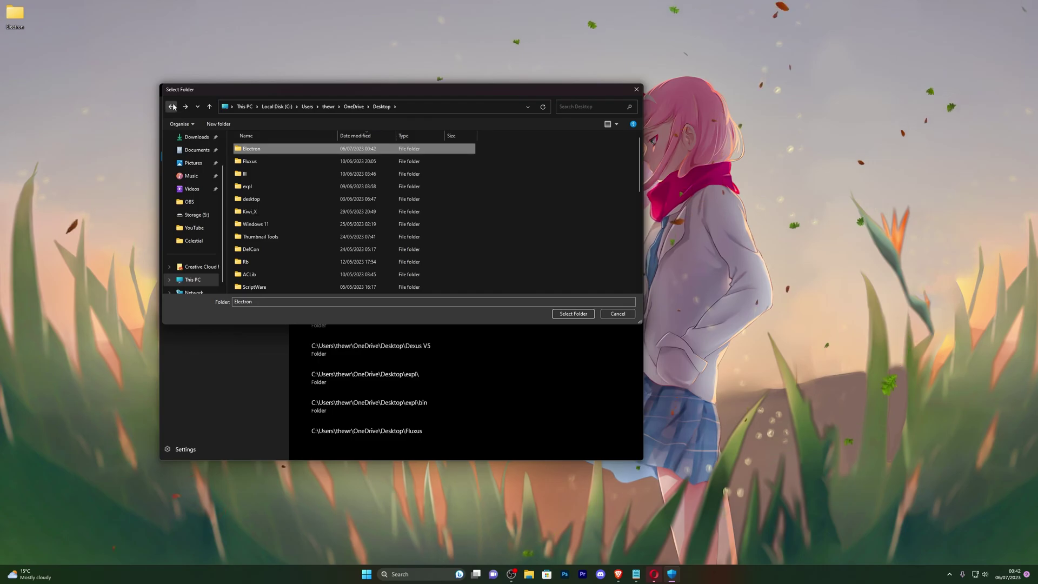
pyautogui.click(575, 314)
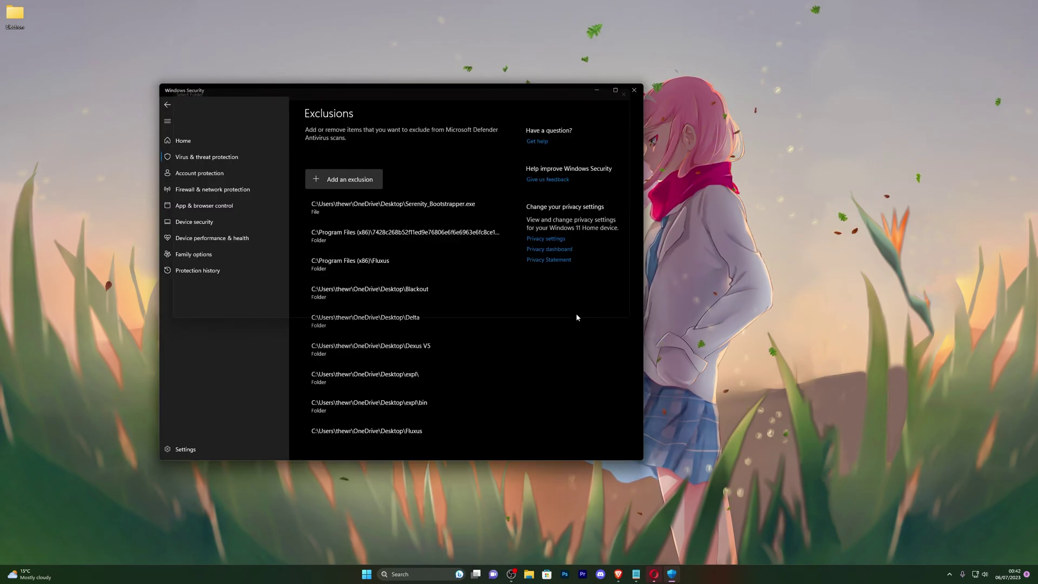
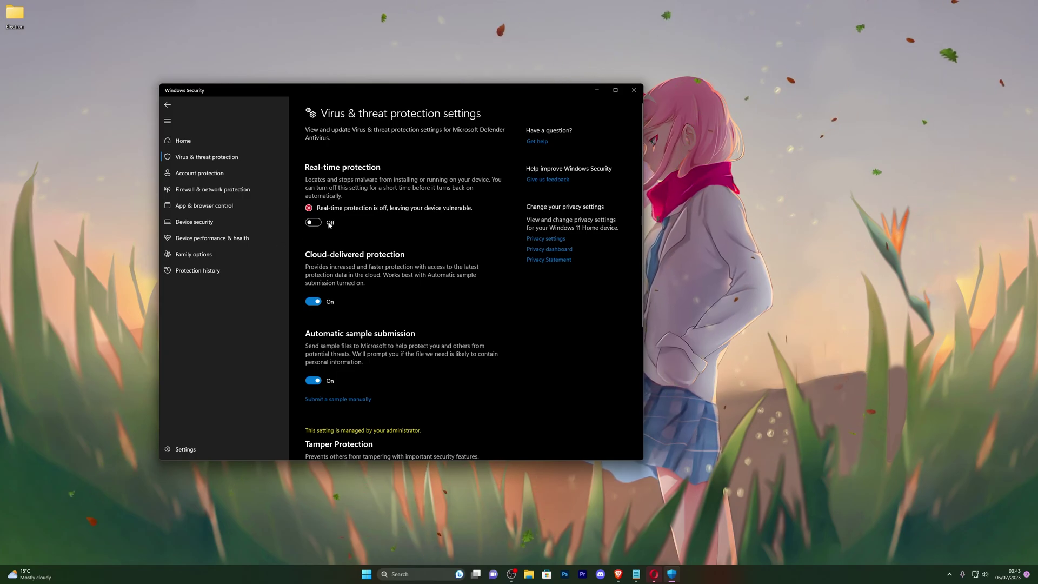
# - Close Windows Security and run Electron.exe from the nested Electron folder on the desktop, allowing it past SmartScreen
pyautogui.click(633, 91)
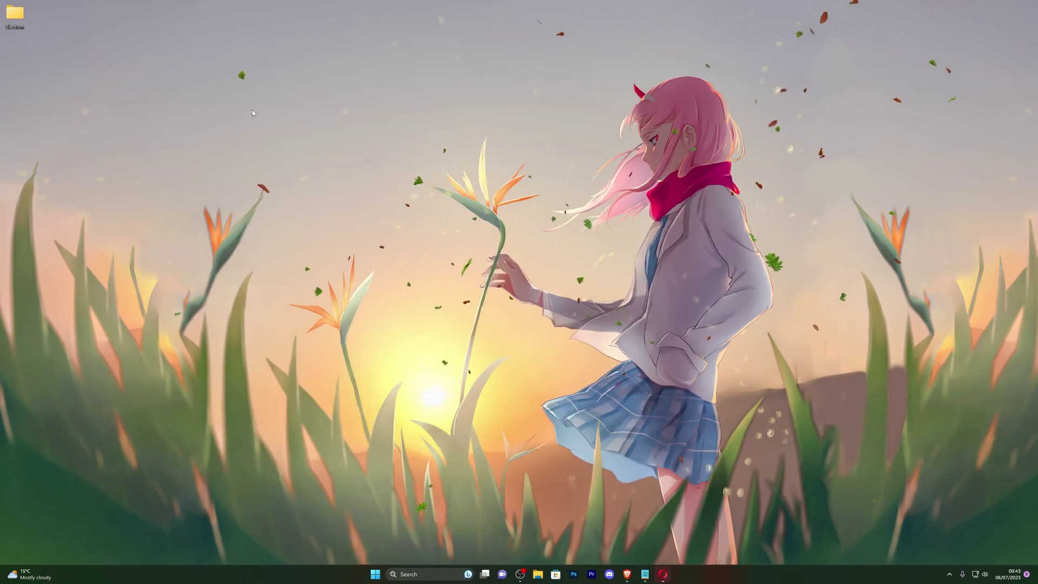
pyautogui.doubleClick(23, 17)
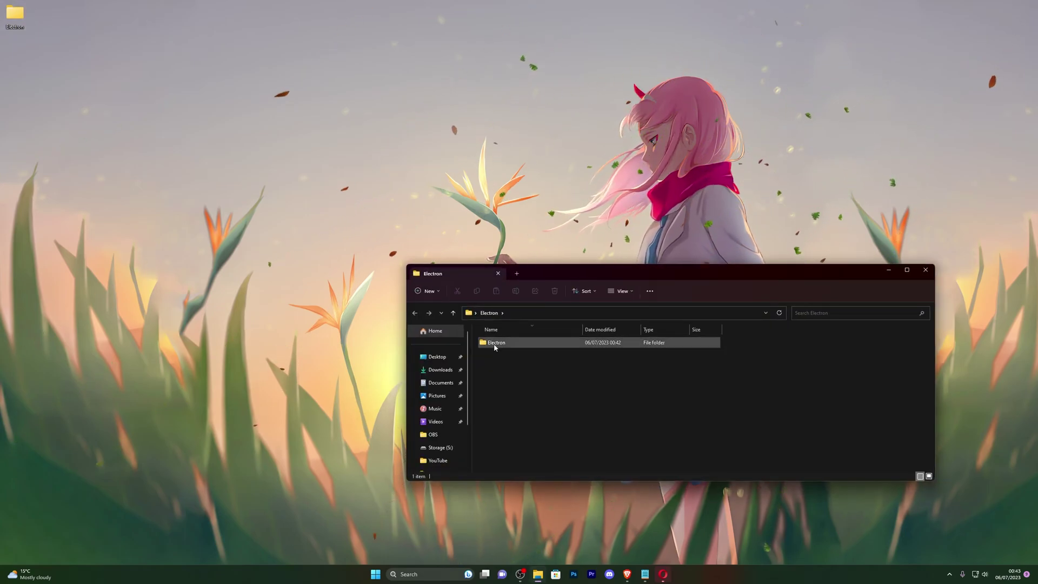
pyautogui.doubleClick(500, 344)
pyautogui.doubleClick(509, 343)
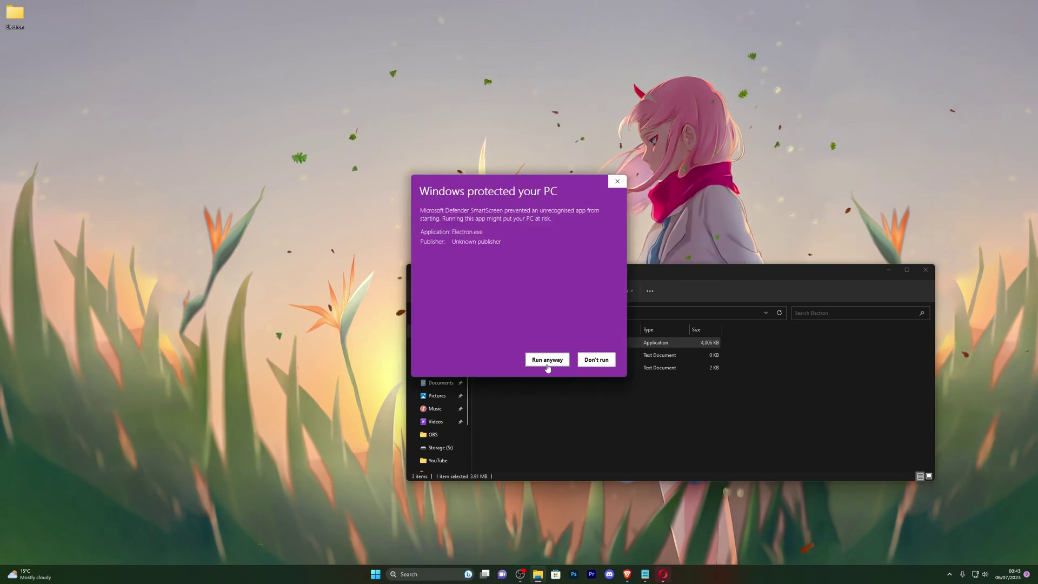
pyautogui.click(546, 360)
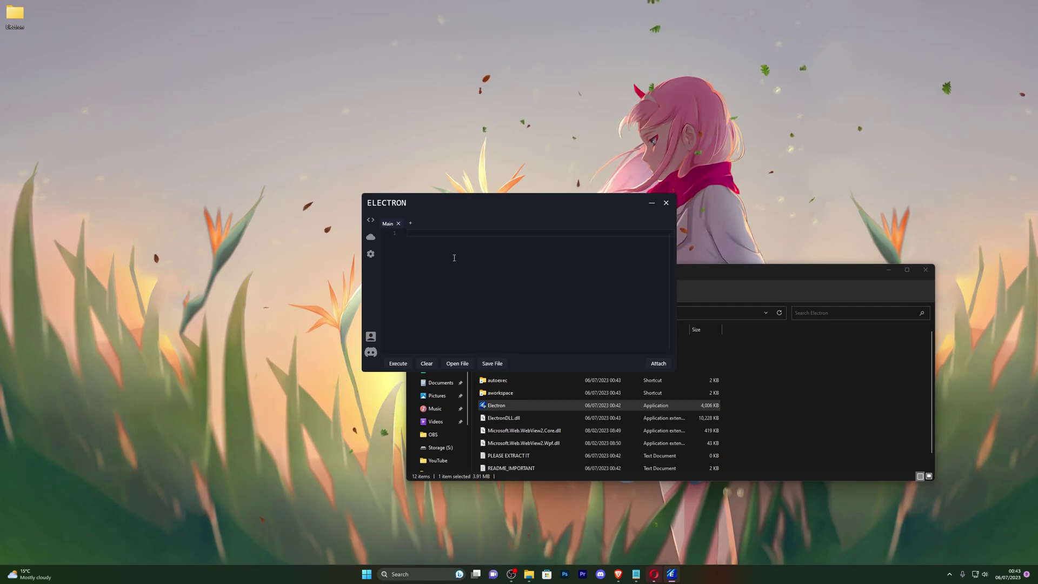
# - Launch Roblox from its Microsoft Store page, moving the Electron window out of the way
pyautogui.moveTo(479, 205); pyautogui.dragTo(574, 152)
pyautogui.click(548, 574)
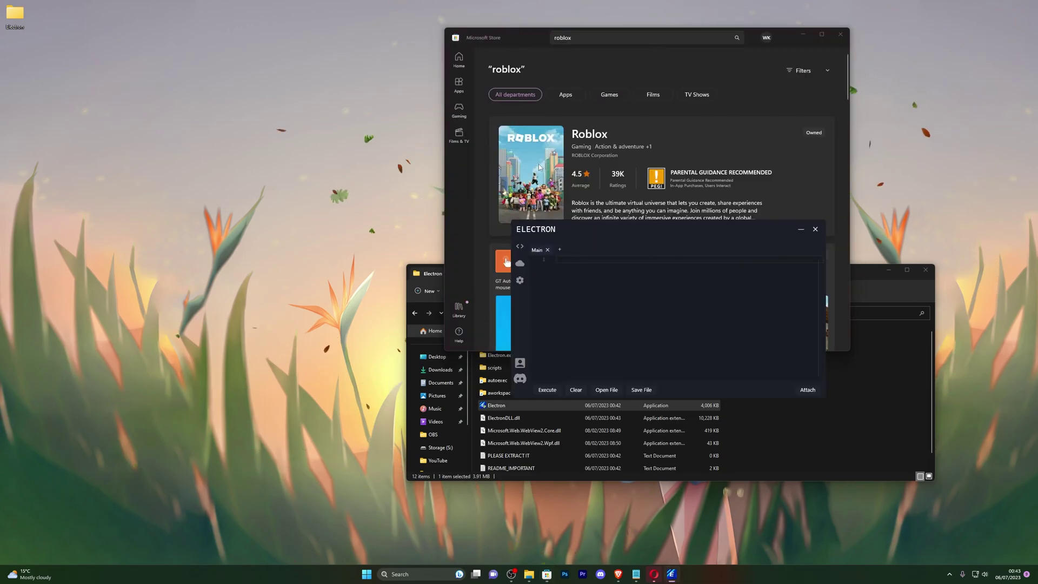
pyautogui.click(539, 167)
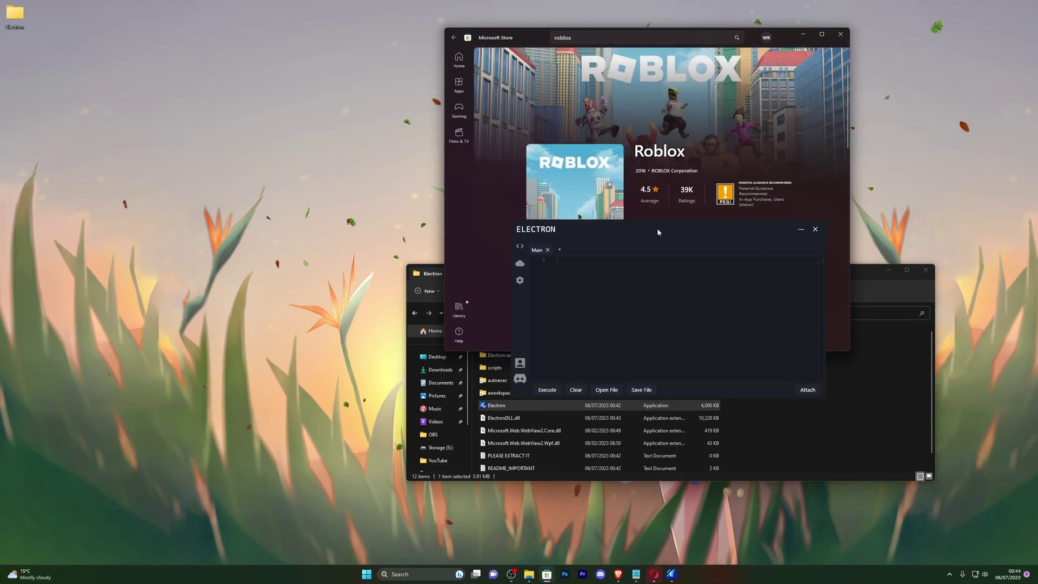
pyautogui.moveTo(657, 229); pyautogui.dragTo(680, 302)
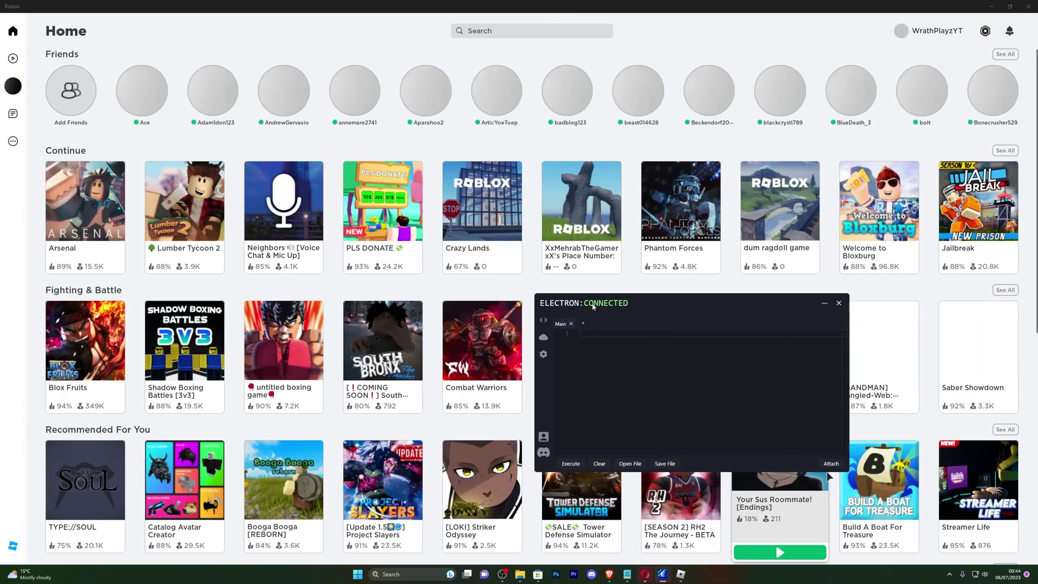
# - Attach Electron to the running Roblox client and start the Arsenal game from the Roblox home page
pyautogui.moveTo(651, 304); pyautogui.dragTo(583, 273)
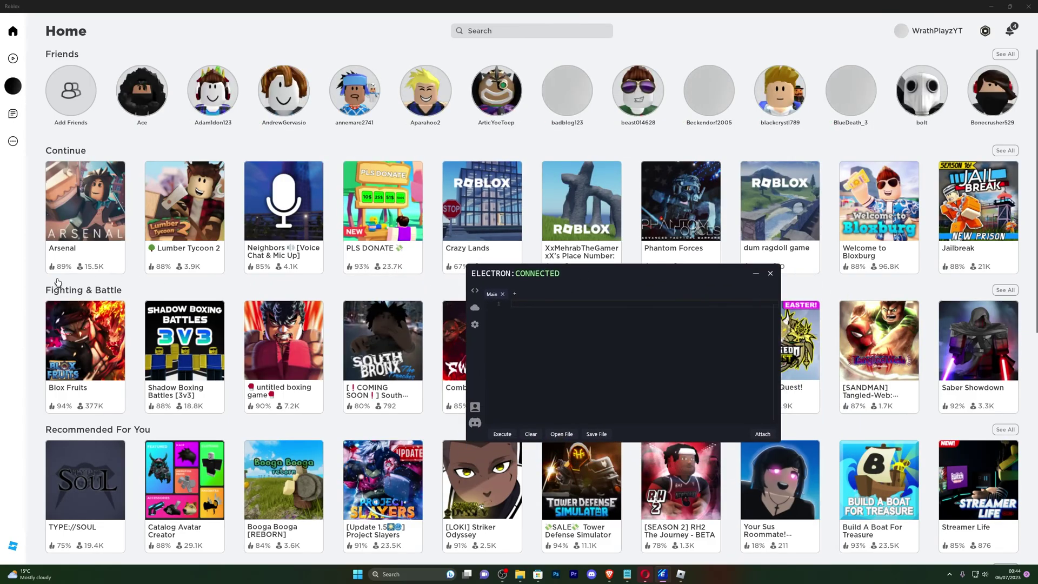
pyautogui.click(74, 274)
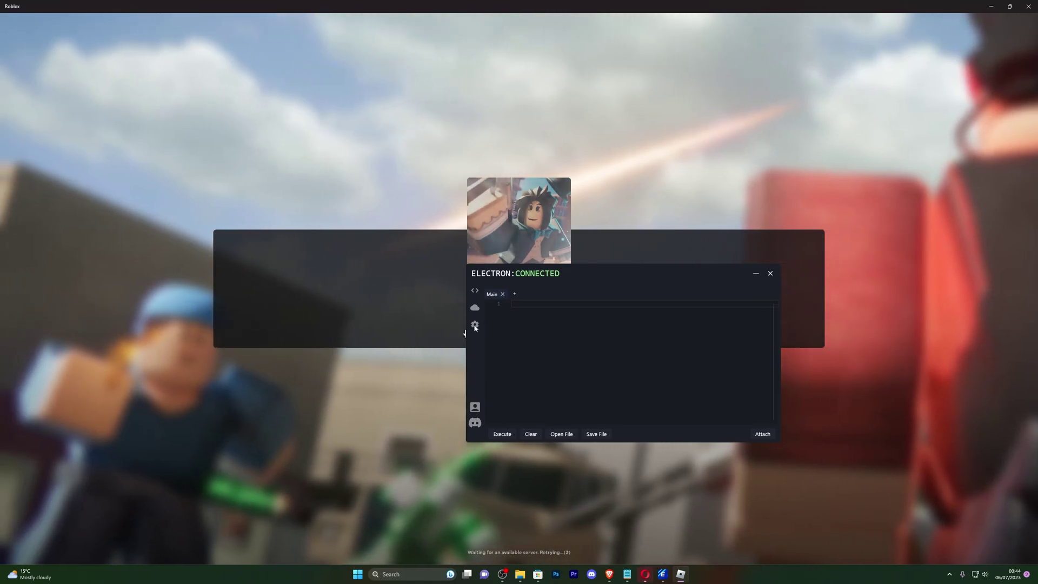
# - Enable the FPS Unlocker in Electron's general settings after a look at the empty script editor
pyautogui.click(474, 324)
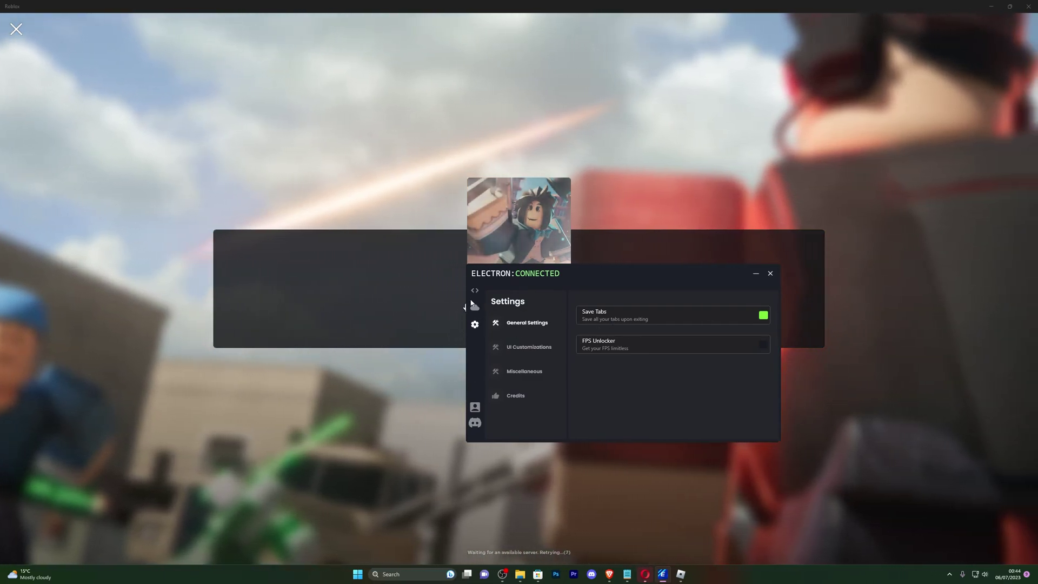
pyautogui.click(474, 291)
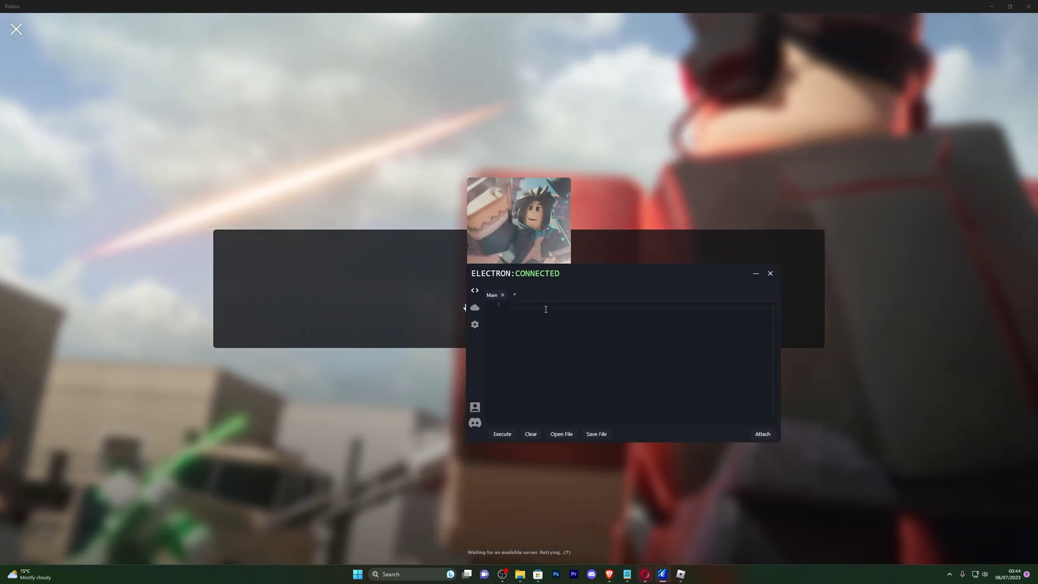
pyautogui.click(522, 305)
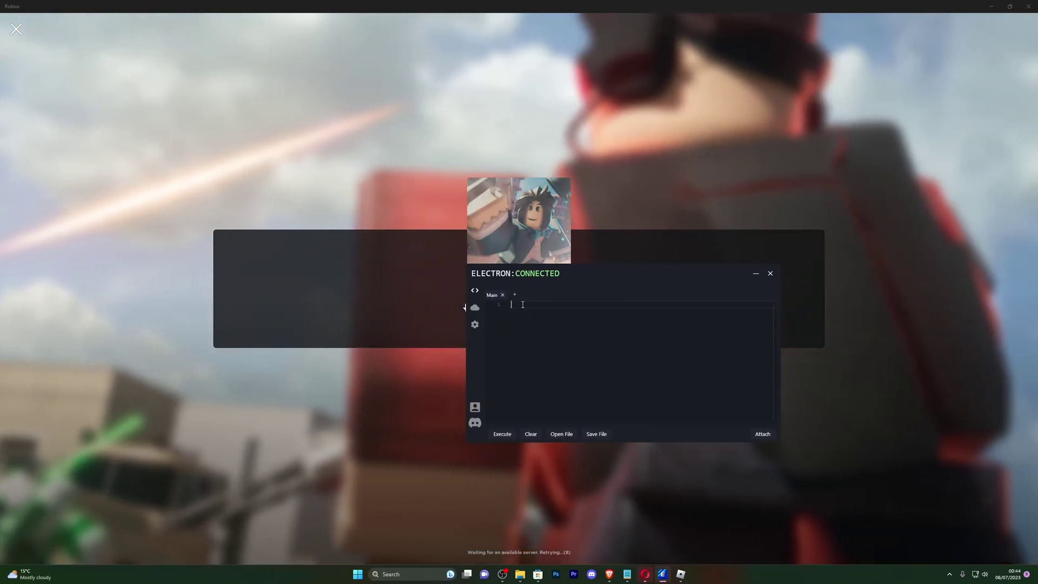
pyautogui.click(475, 325)
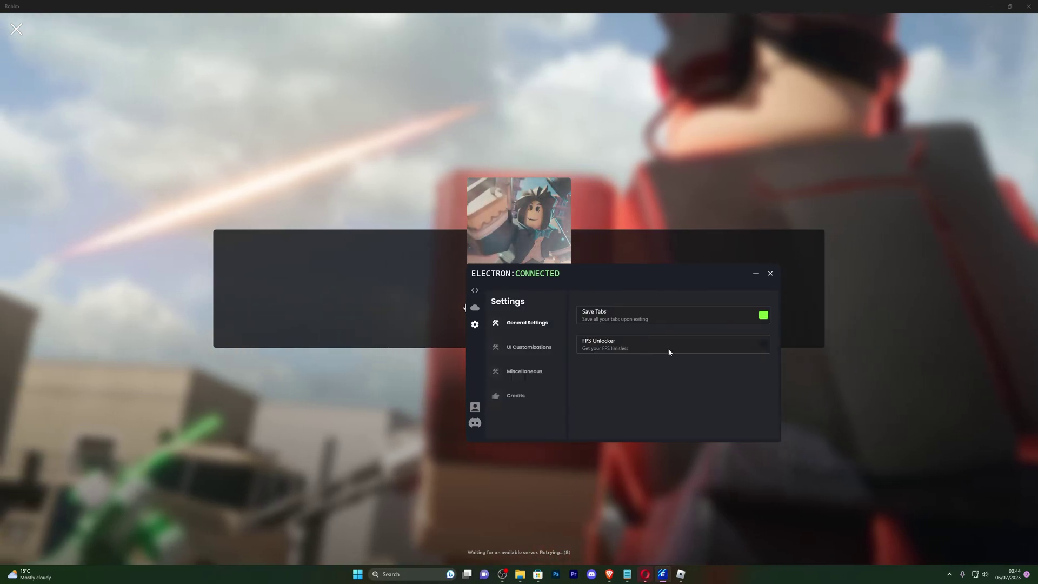
pyautogui.click(762, 345)
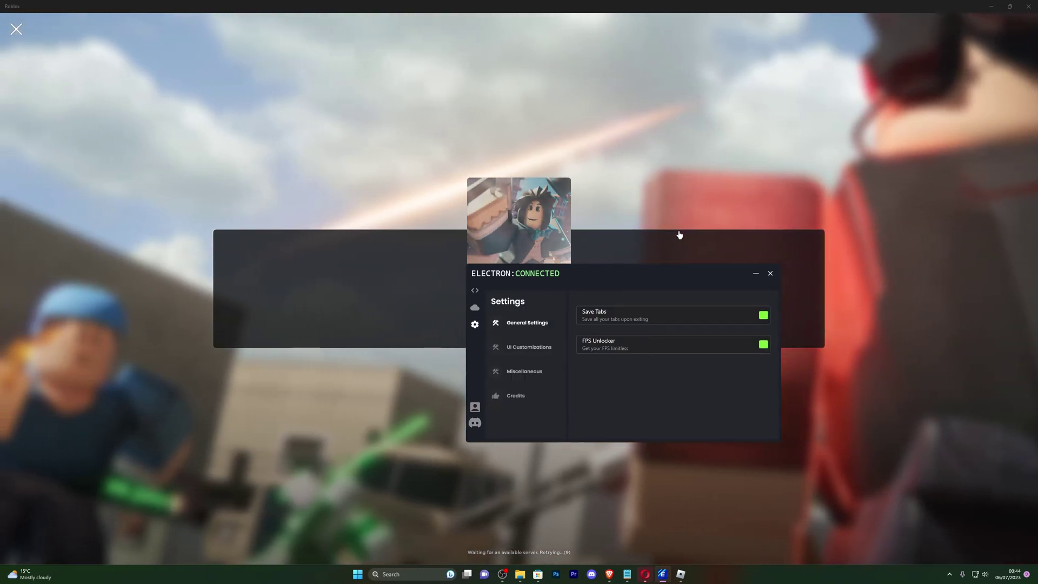
# - Try the Transparent option in Electron's UI customizations, moving the window over the game, and switch the option off again
pyautogui.click(527, 346)
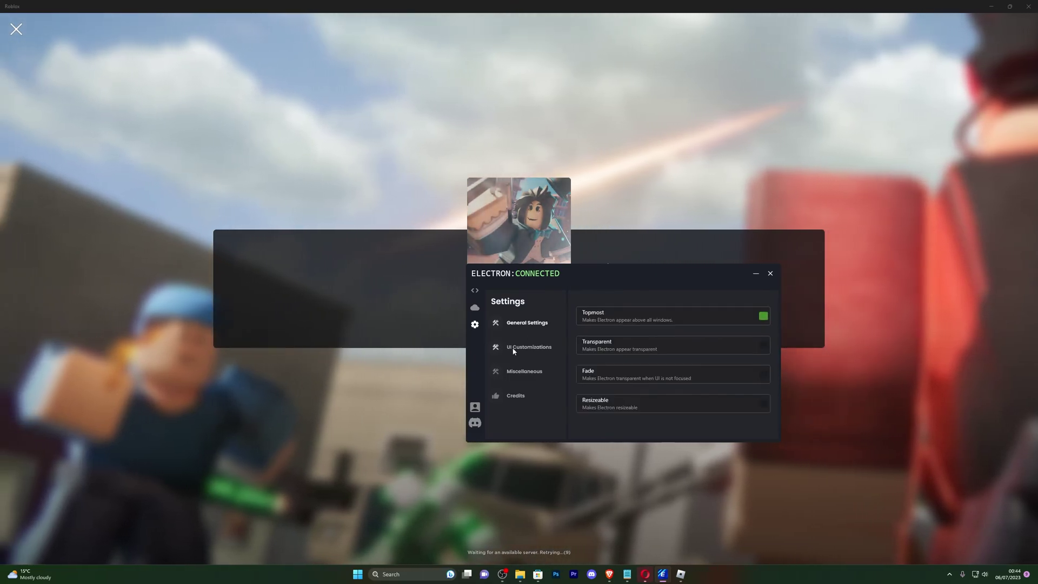
pyautogui.click(528, 328)
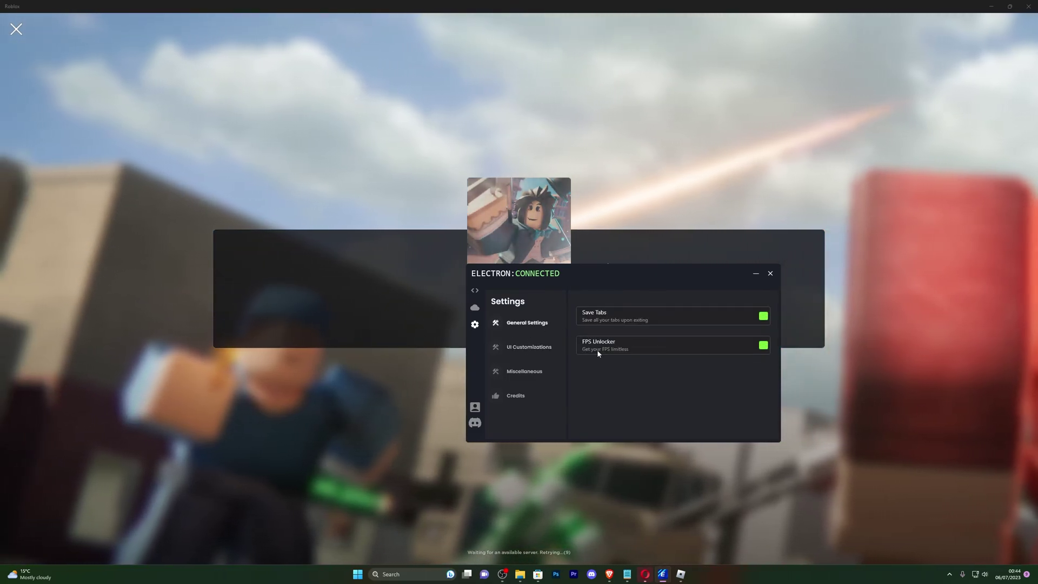
pyautogui.click(529, 349)
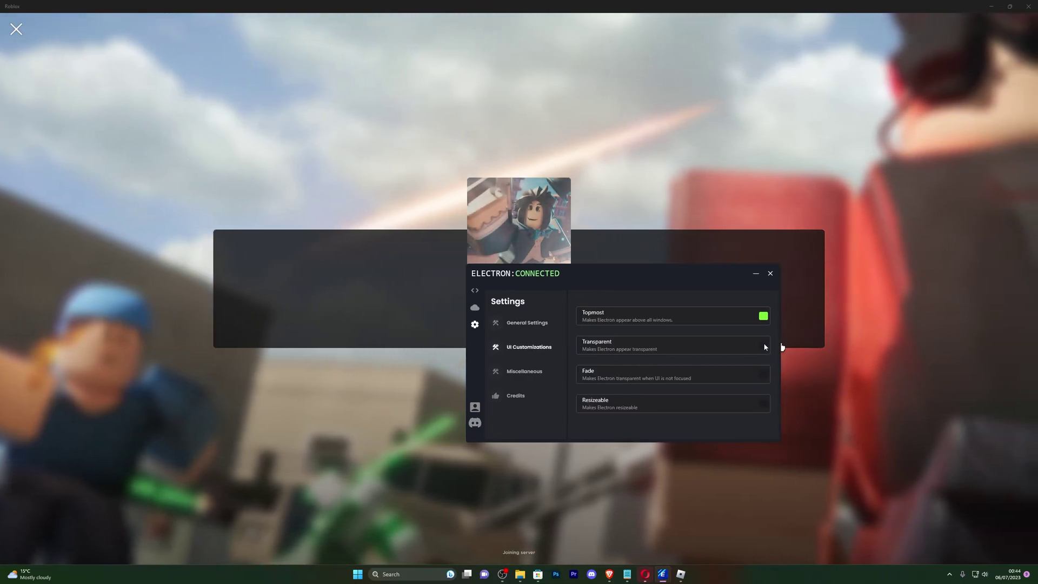
pyautogui.click(763, 345)
pyautogui.moveTo(692, 271); pyautogui.dragTo(567, 175)
pyautogui.click(639, 250)
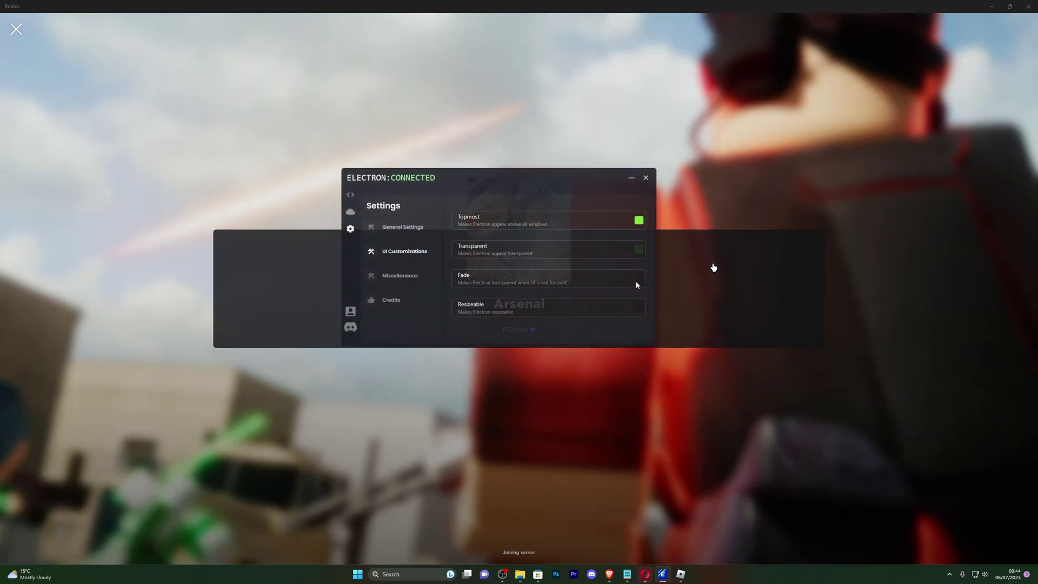
# - Try the Fade option and switch it off again, then enable Resizeable and try resizing the Electron window
pyautogui.click(638, 281)
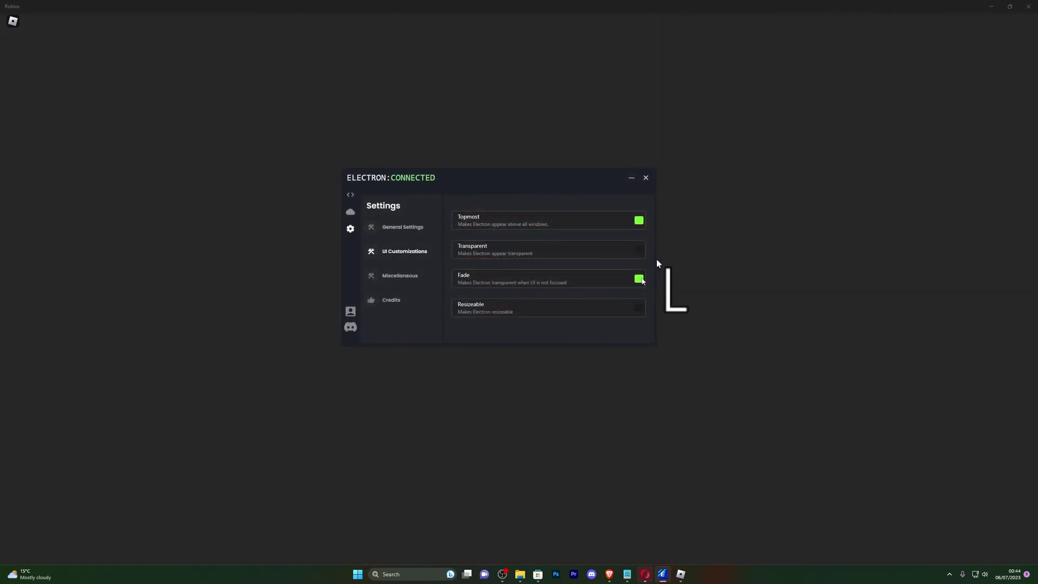
pyautogui.click(551, 281)
pyautogui.click(621, 312)
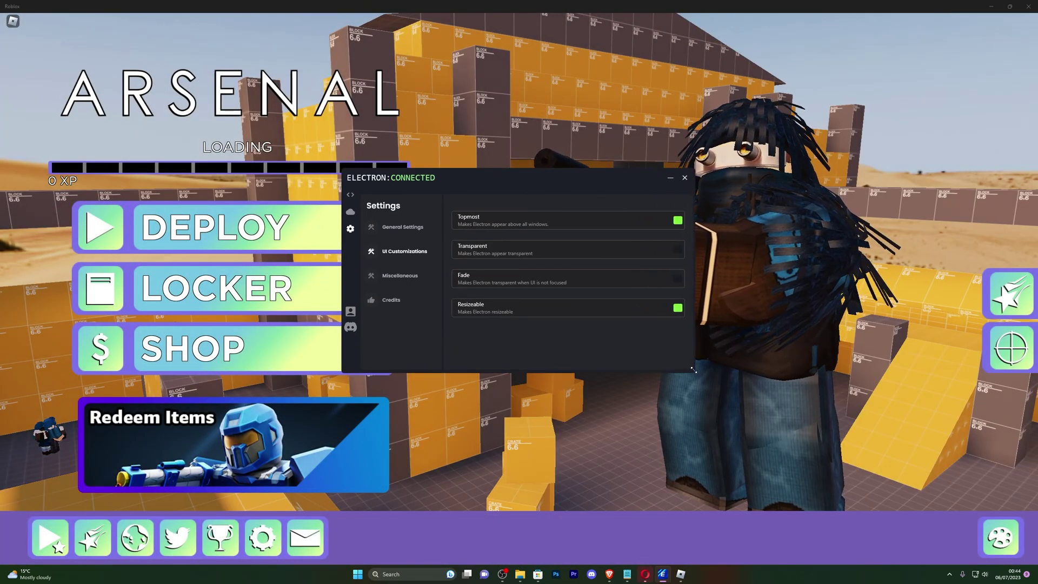
# - Examine the Miscellaneous options and the Credits in Electron's settings
pyautogui.click(385, 277)
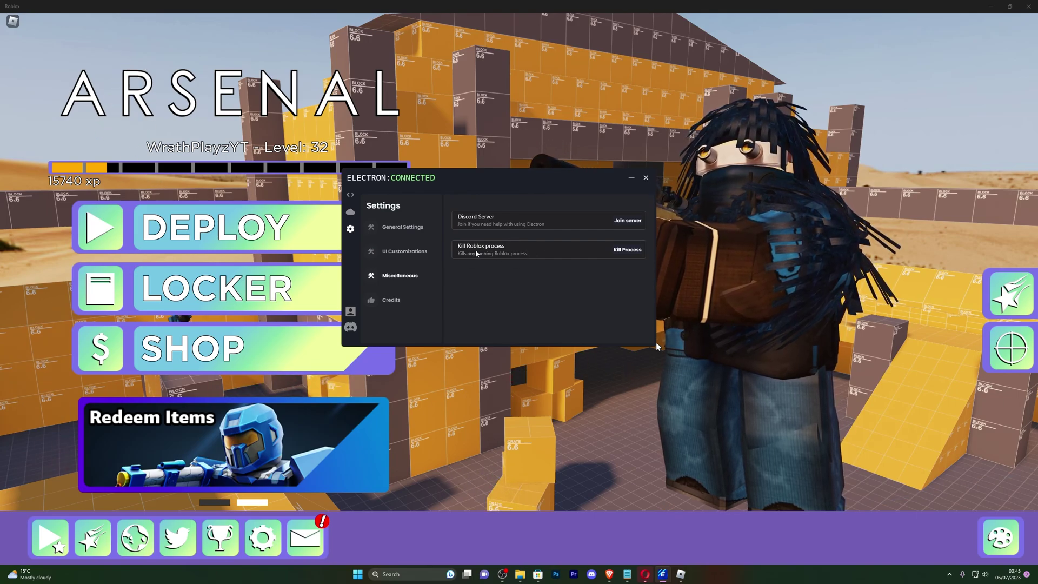
pyautogui.click(388, 302)
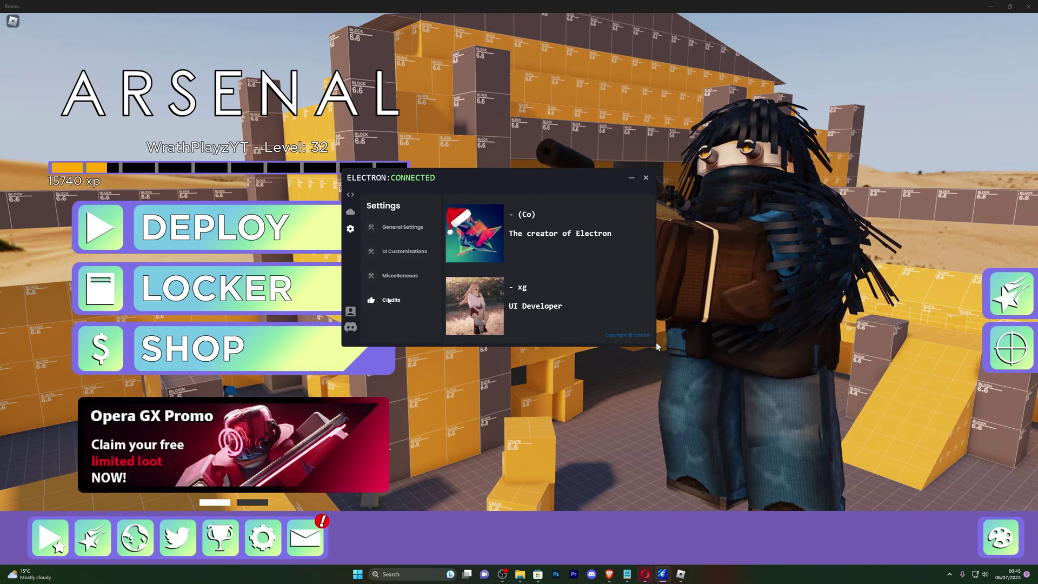
# - Copy the whole Arsenal FREE GUI - NIGHT HUB script from Notepad into Electron's Main tab and move Electron clear of the Arsenal menu
pyautogui.click(628, 574)
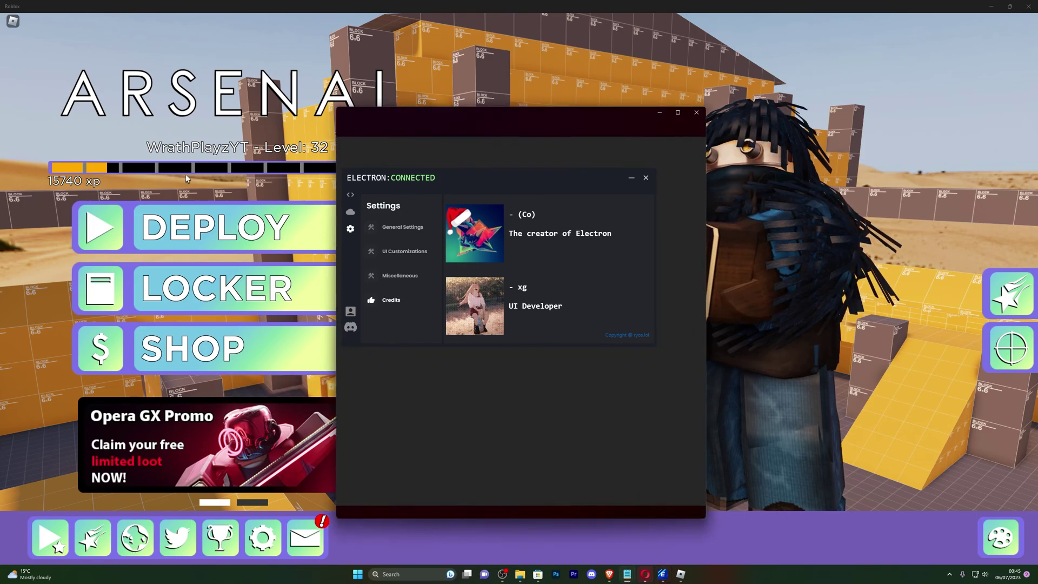
pyautogui.hotkey('ctrl', 'a')
pyautogui.click(350, 195)
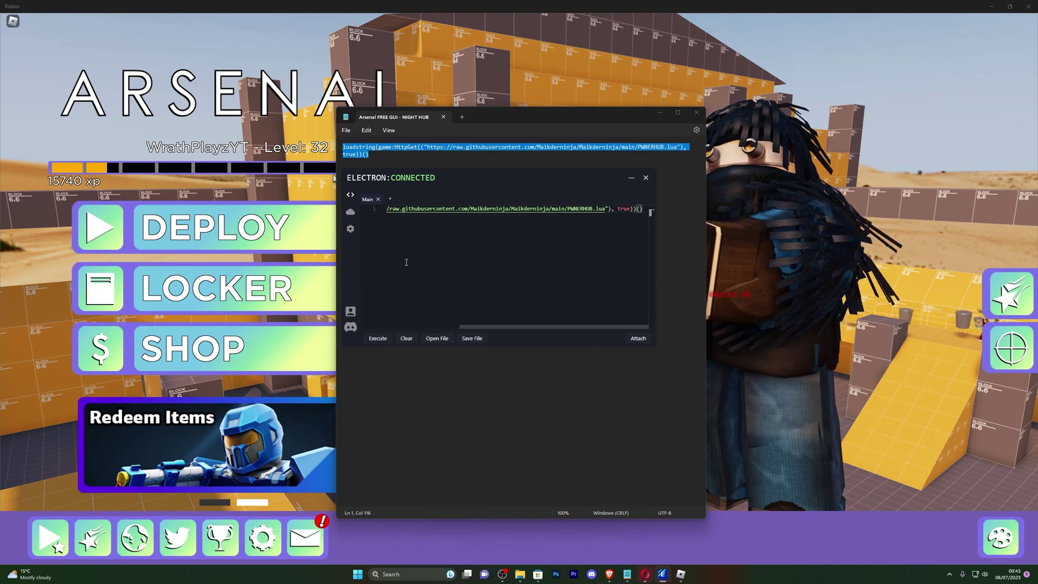
pyautogui.click(736, 266)
pyautogui.moveTo(560, 178); pyautogui.dragTo(913, 98)
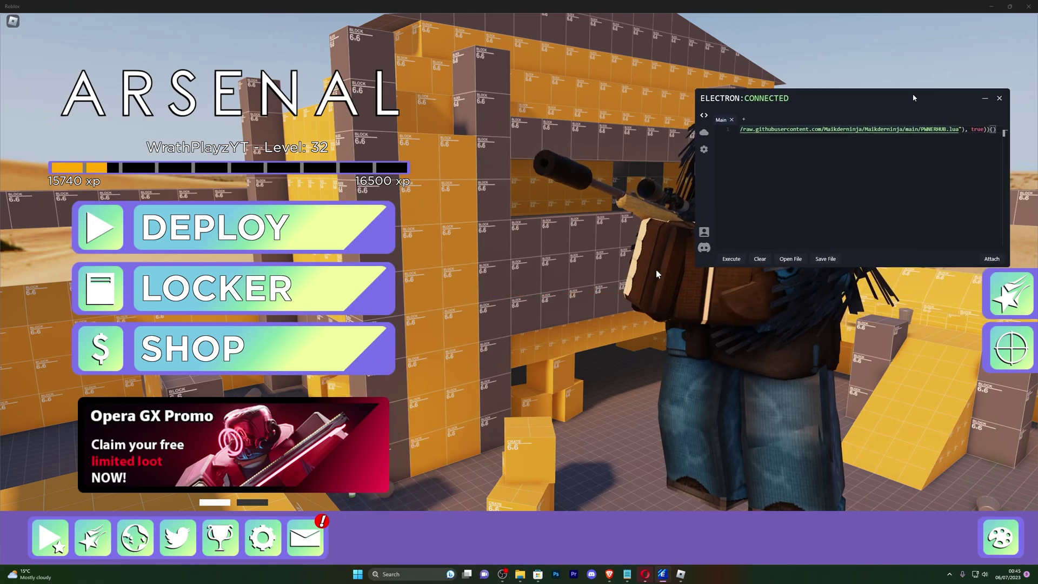